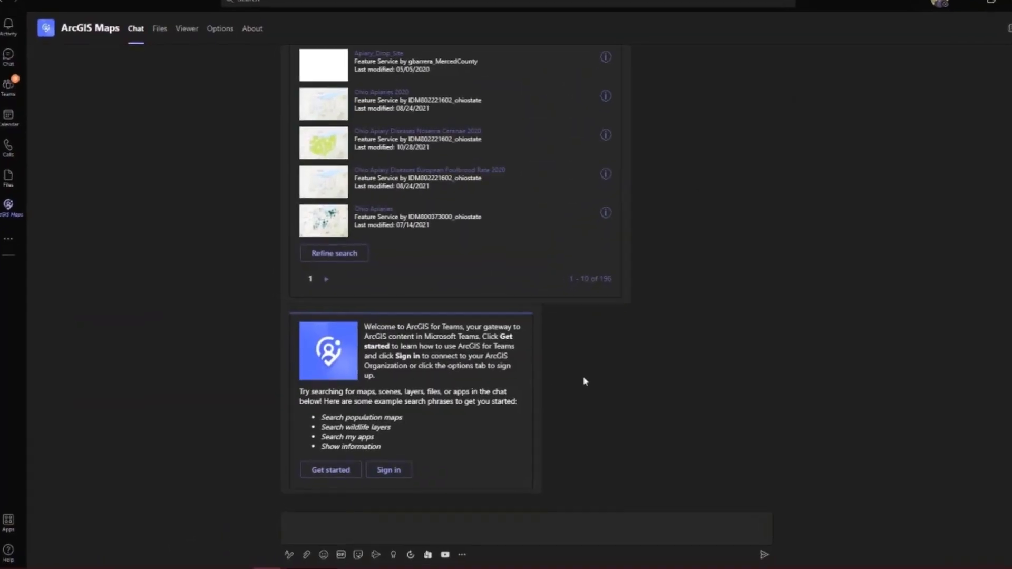
Sign in to ArcGIS for Teams from the Options page with your ArcGIS username and password.
click(384, 401)
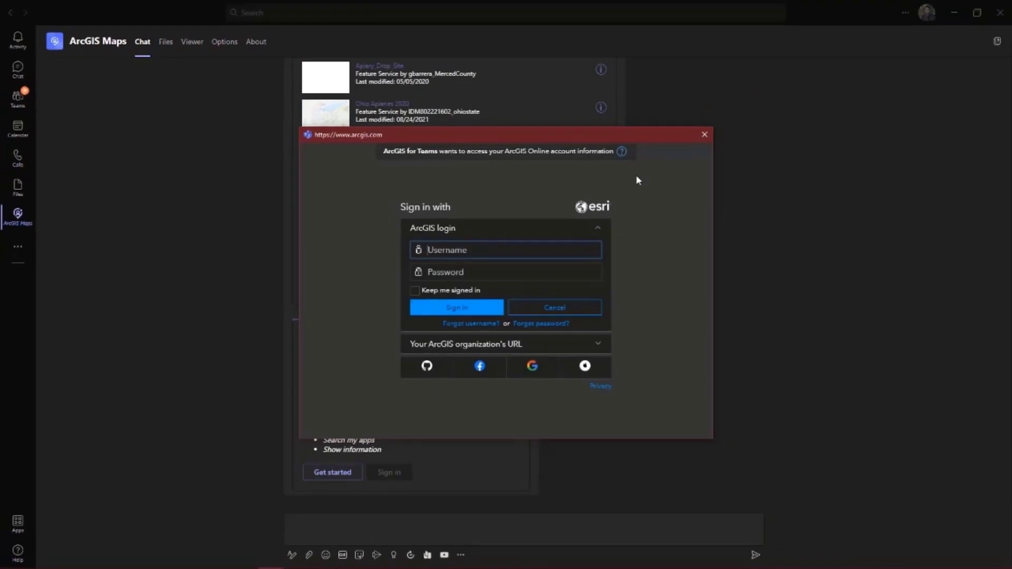
click(705, 135)
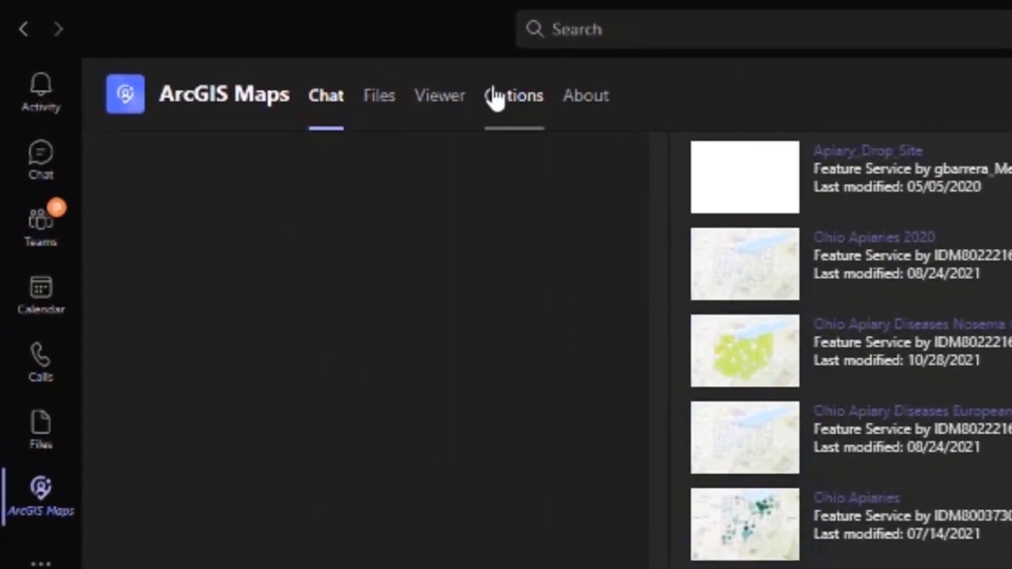
click(498, 97)
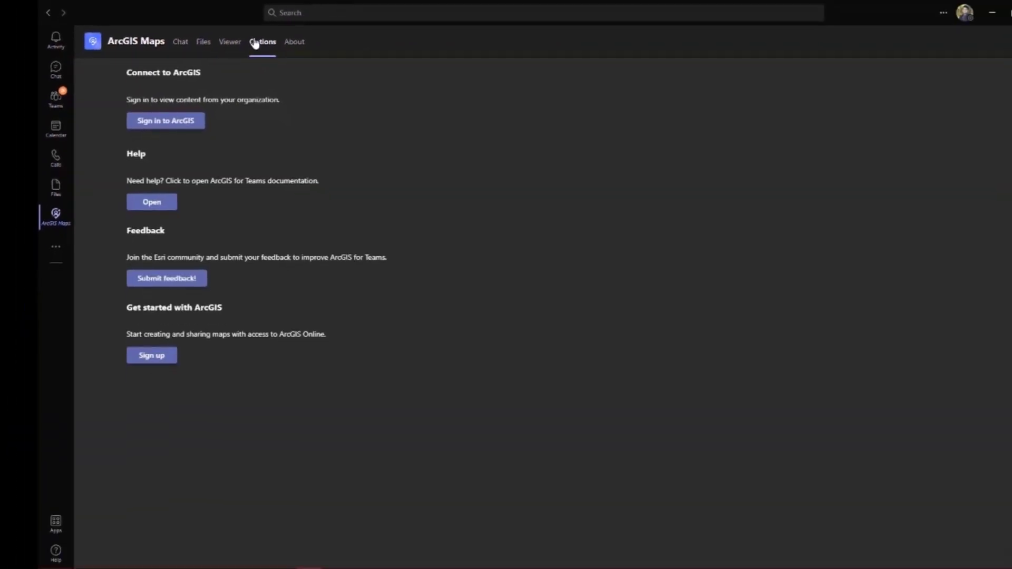
click(169, 127)
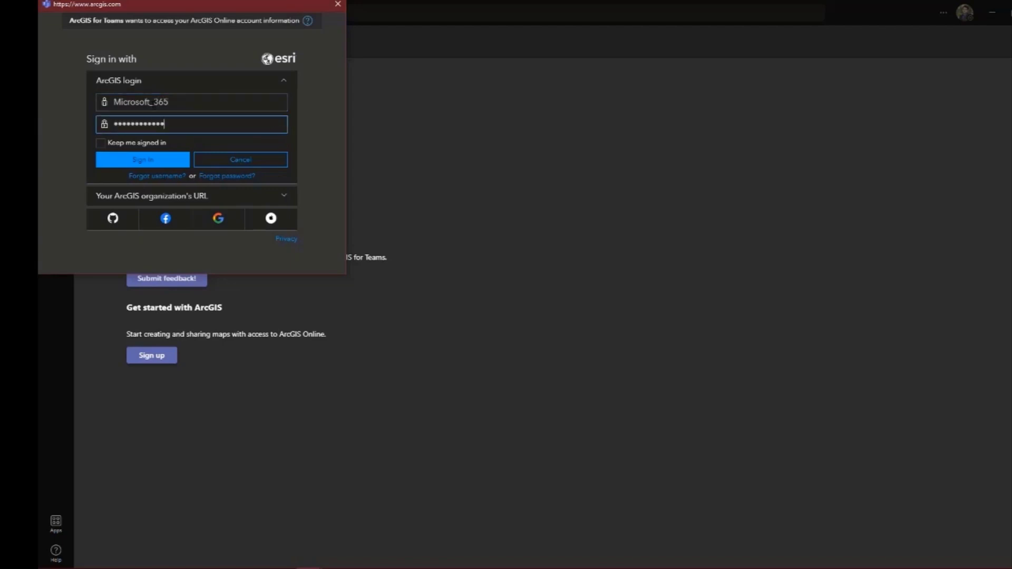
key(Return)
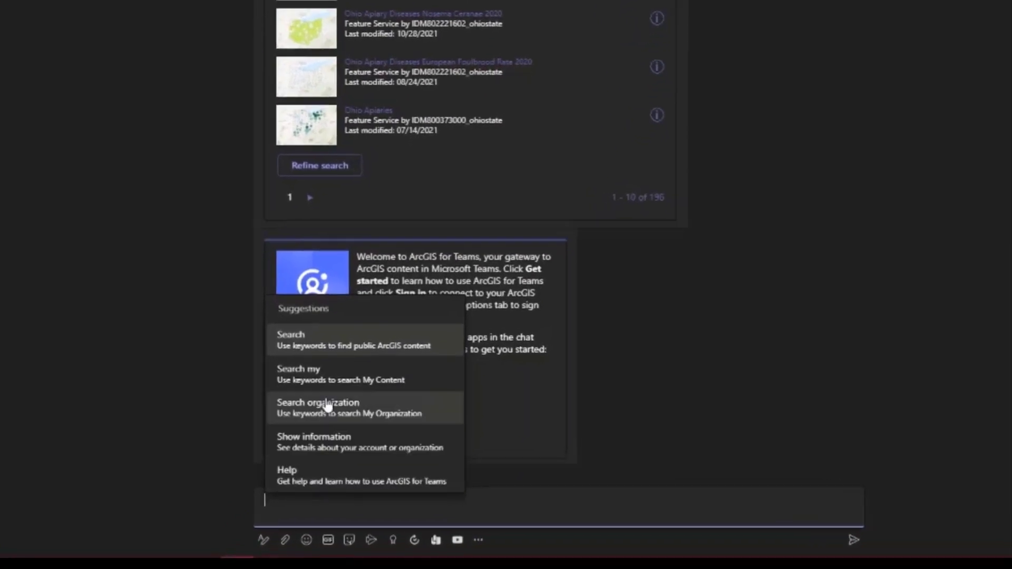
Search My Content for 'chicago apiaries', review the feature service and Excel results, then return to chat.
click(322, 374)
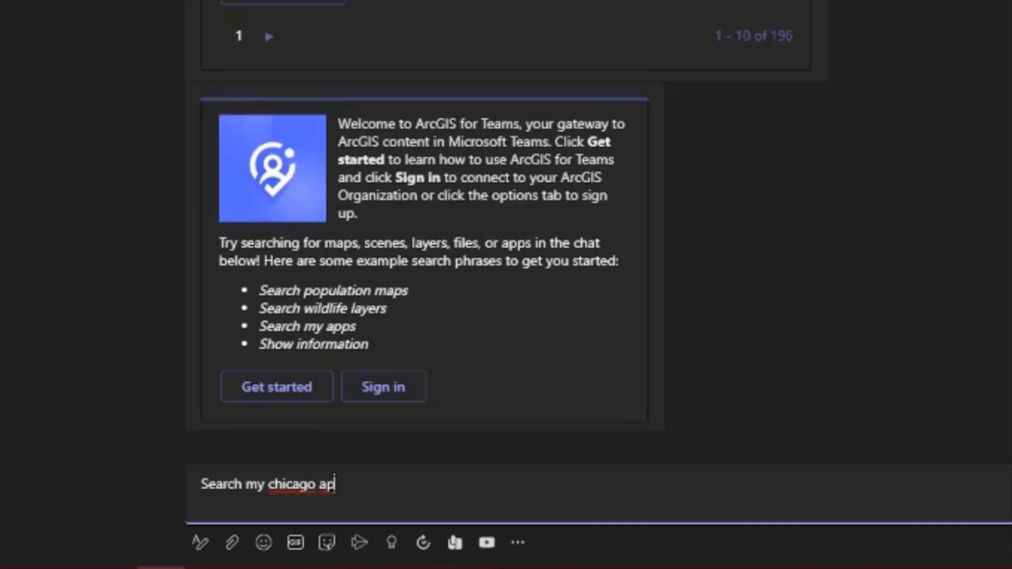
text(chicago apiaries)
key(Return)
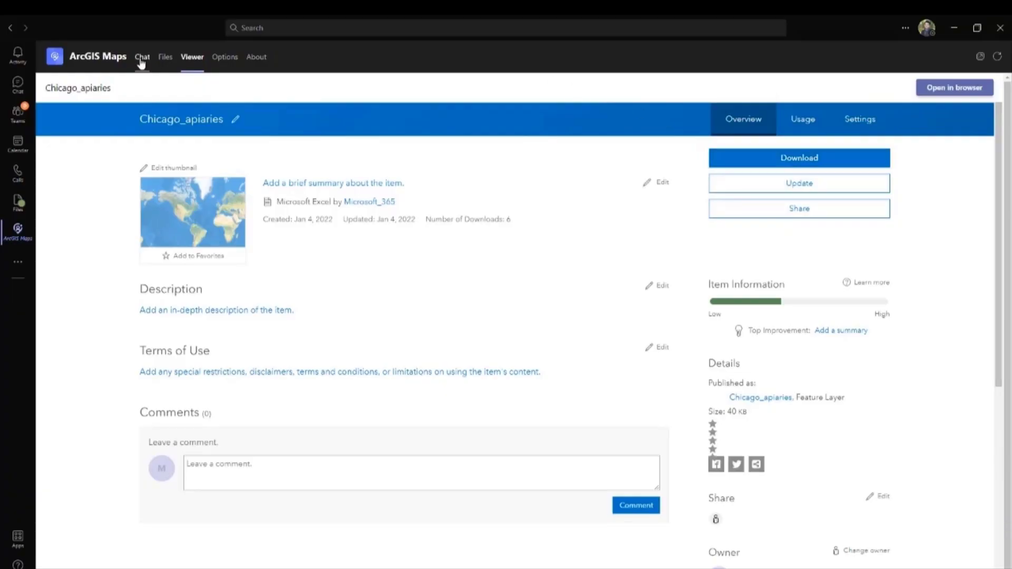
click(141, 59)
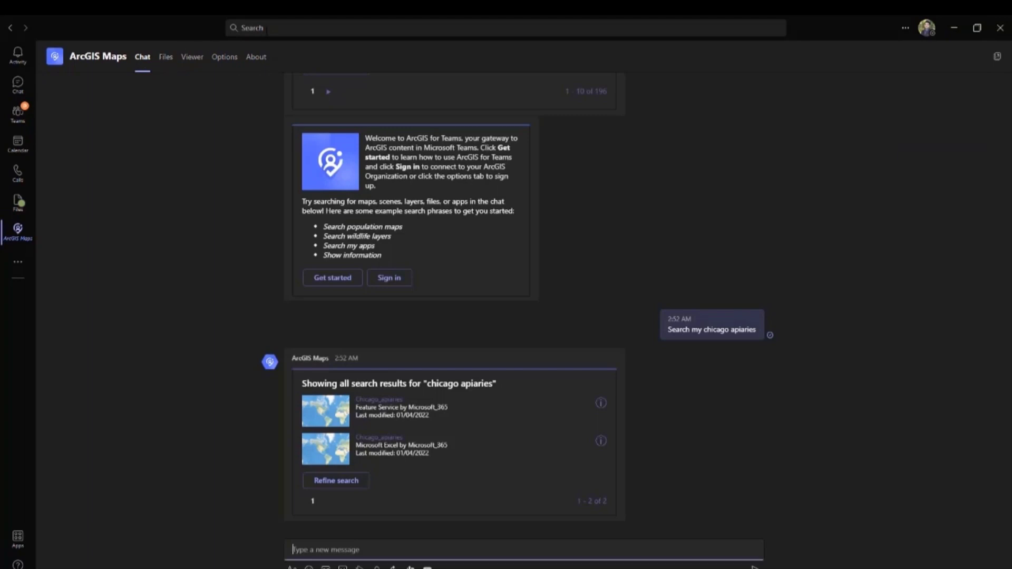
click(267, 28)
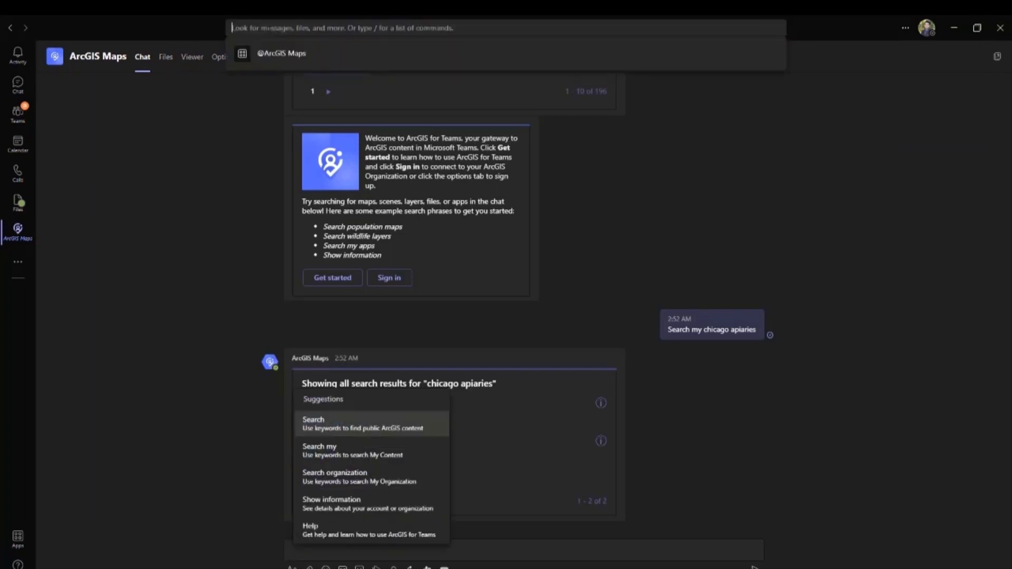
Search the ArcGIS organization for 'chicago apiaries' through ArcGIS Maps and pick the Chicago_apiaries Excel workbook.
click(315, 58)
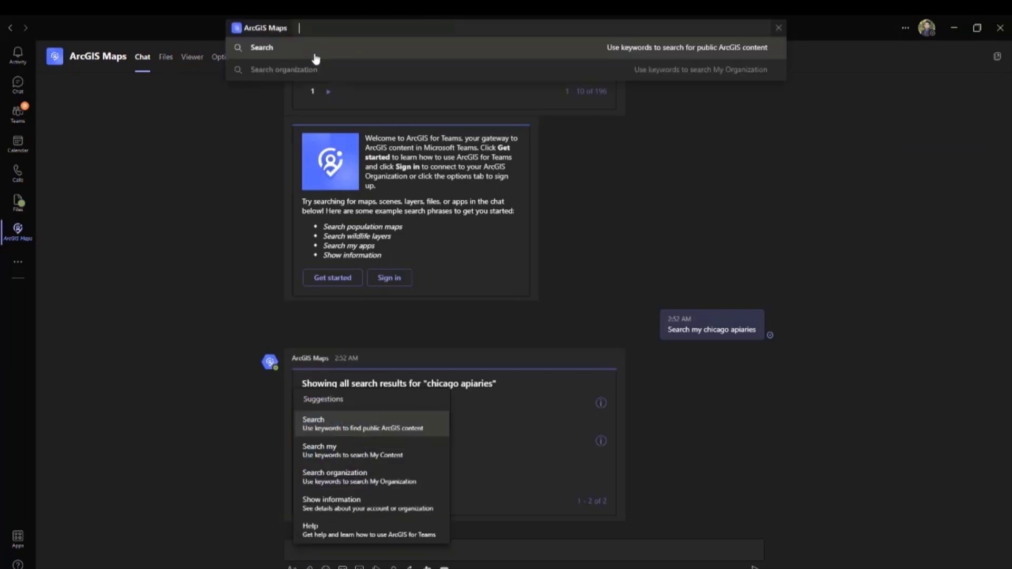
click(354, 70)
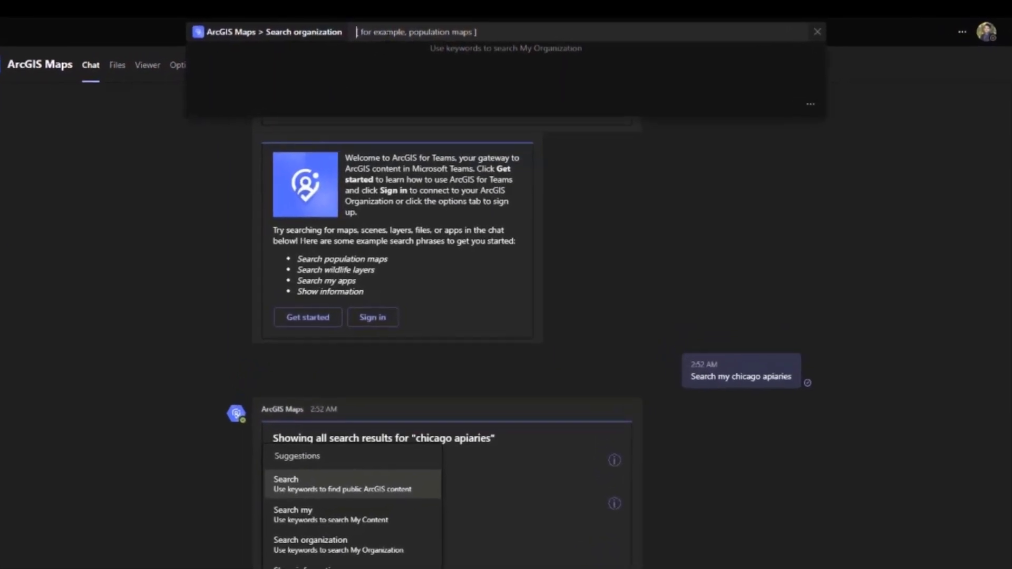
text(chicago api)
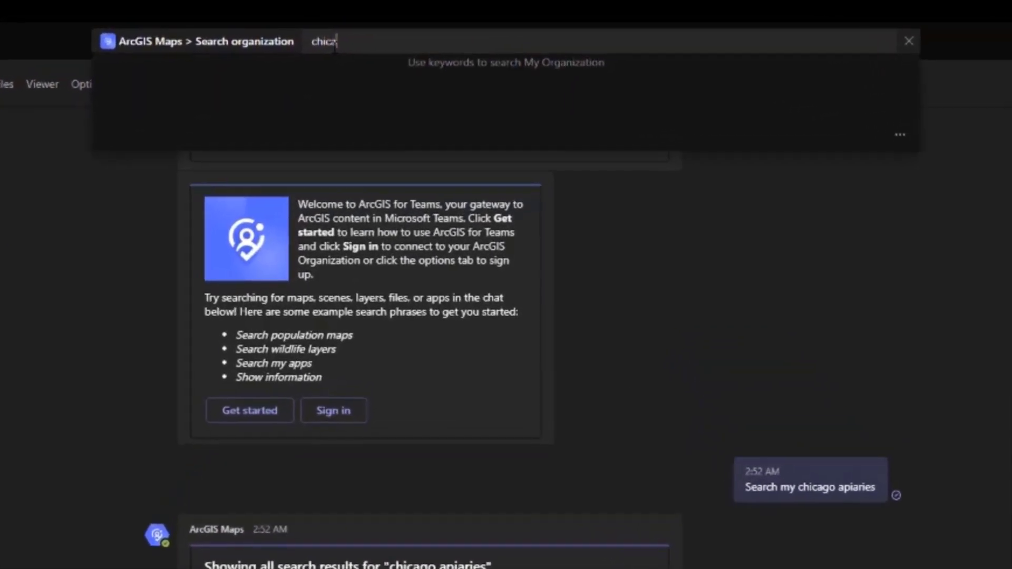
text(aries)
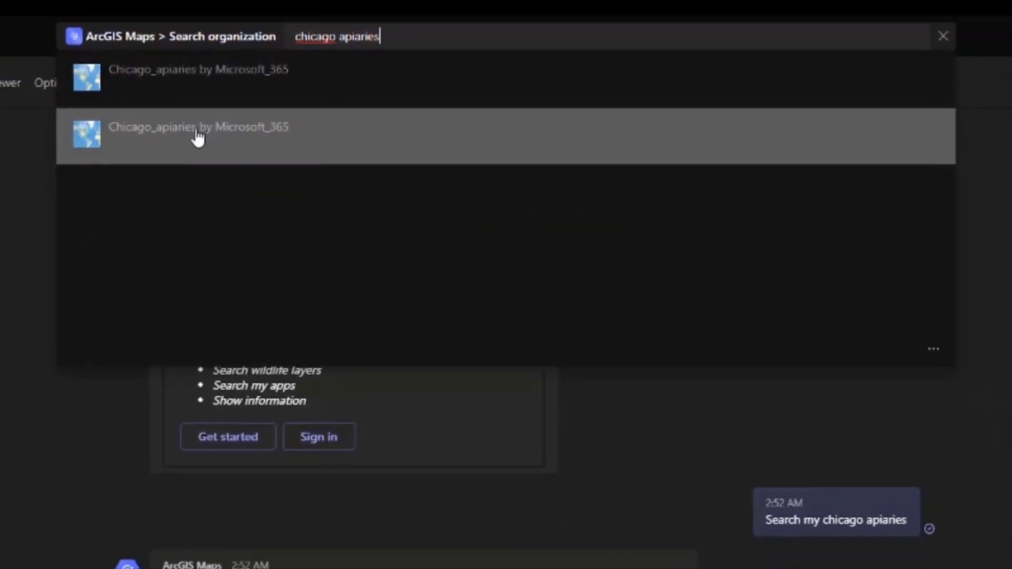
click(187, 142)
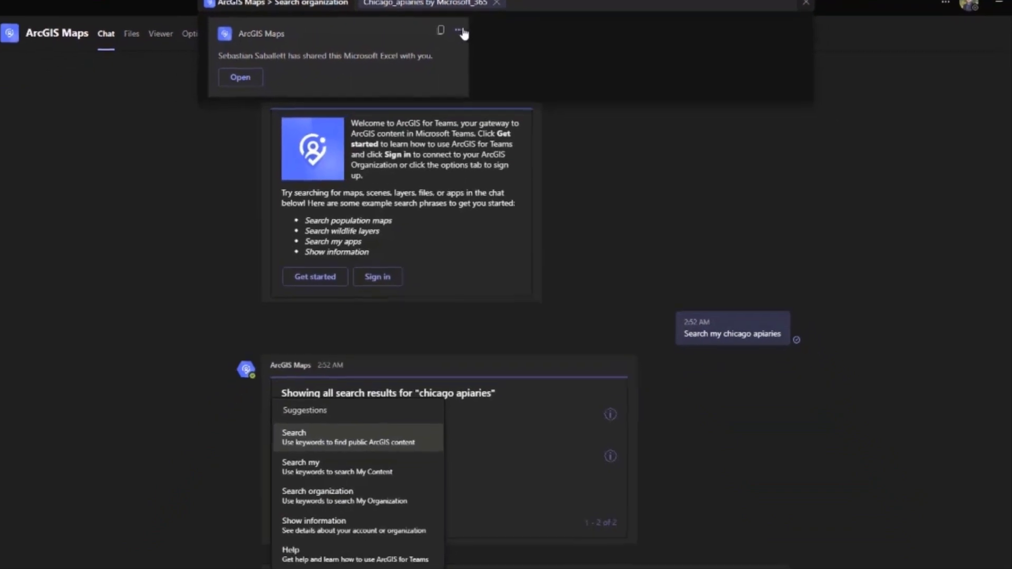
Copy the workbook's share card and paste it into the chat message box.
click(455, 39)
click(438, 40)
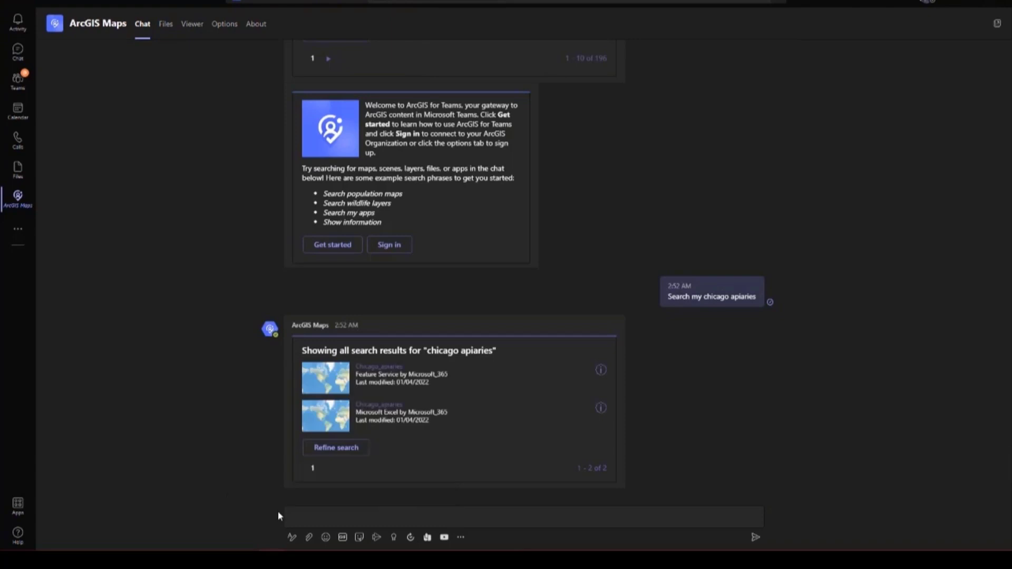
click(293, 517)
right_click(298, 515)
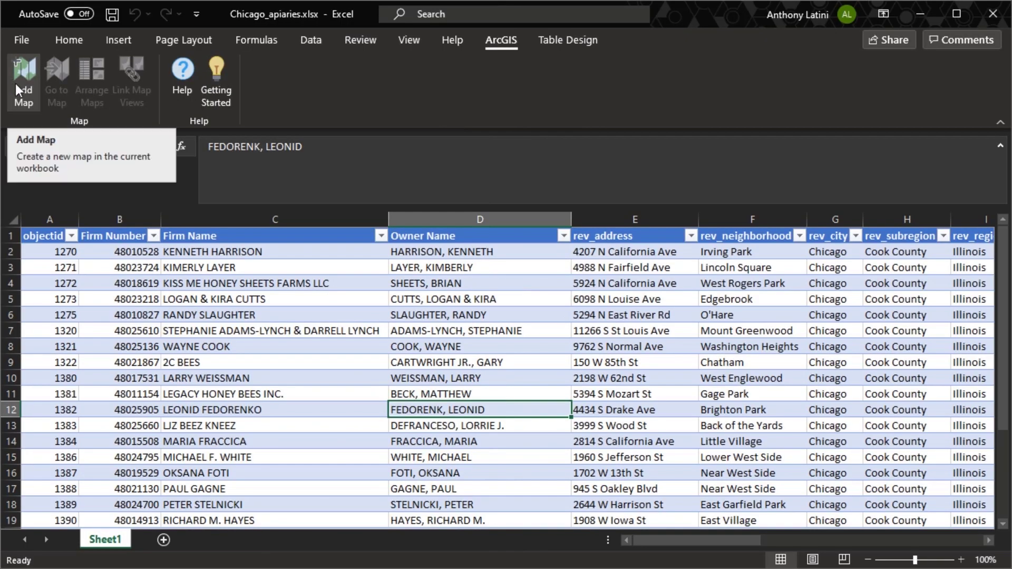
Add Map 1 and plot Table1 as points by Coordinates using point_x and point_y.
click(15, 83)
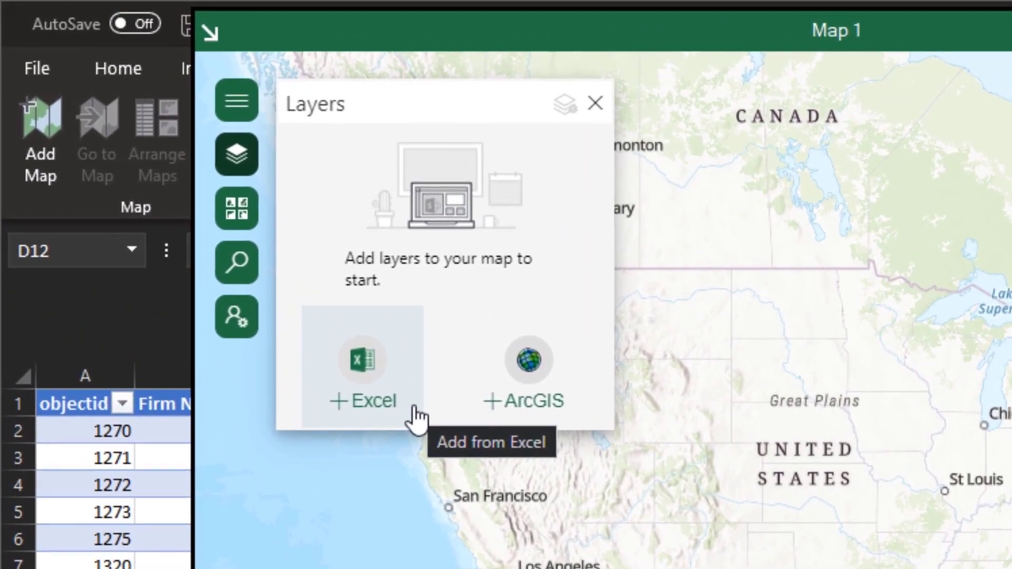
click(416, 418)
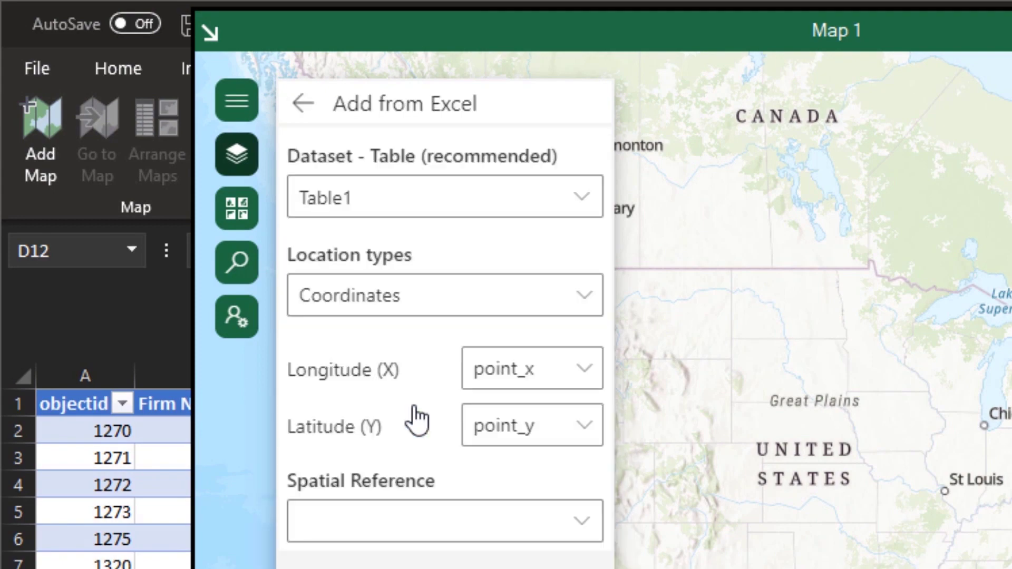
click(587, 311)
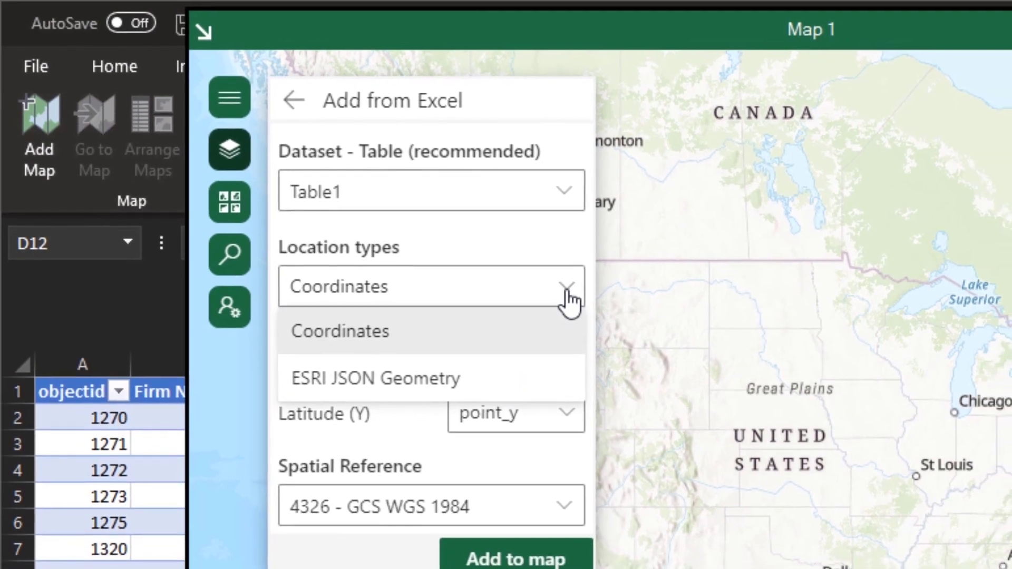
click(568, 298)
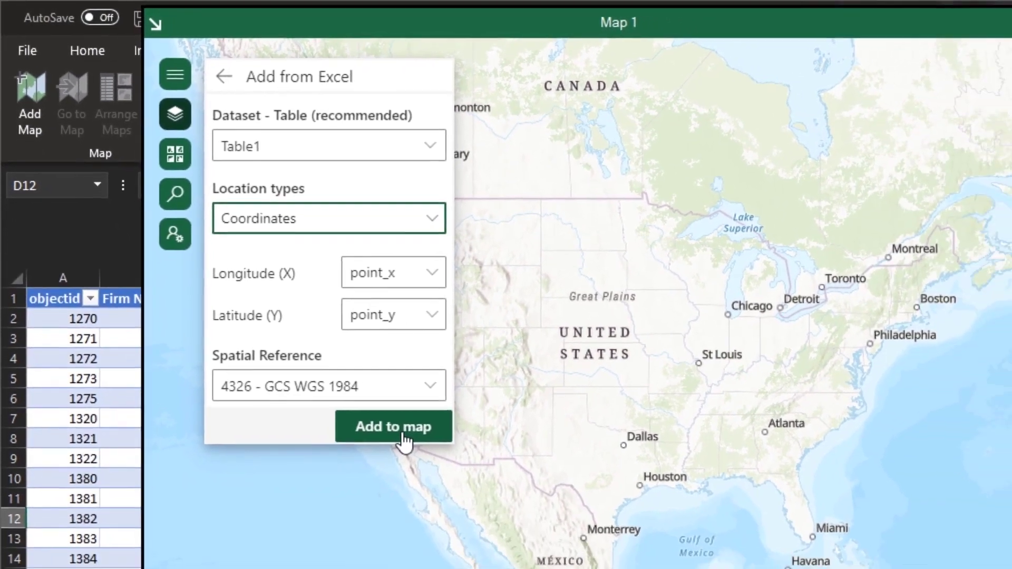
click(468, 471)
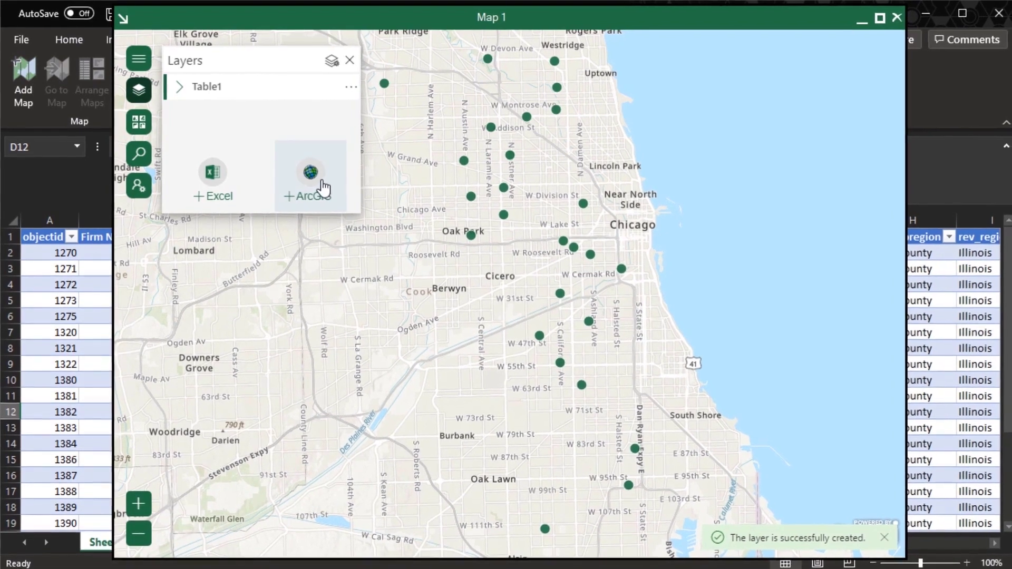
Search Living Atlas for 'Forest' and add the USA Protected Areas layer to Map 1.
click(318, 185)
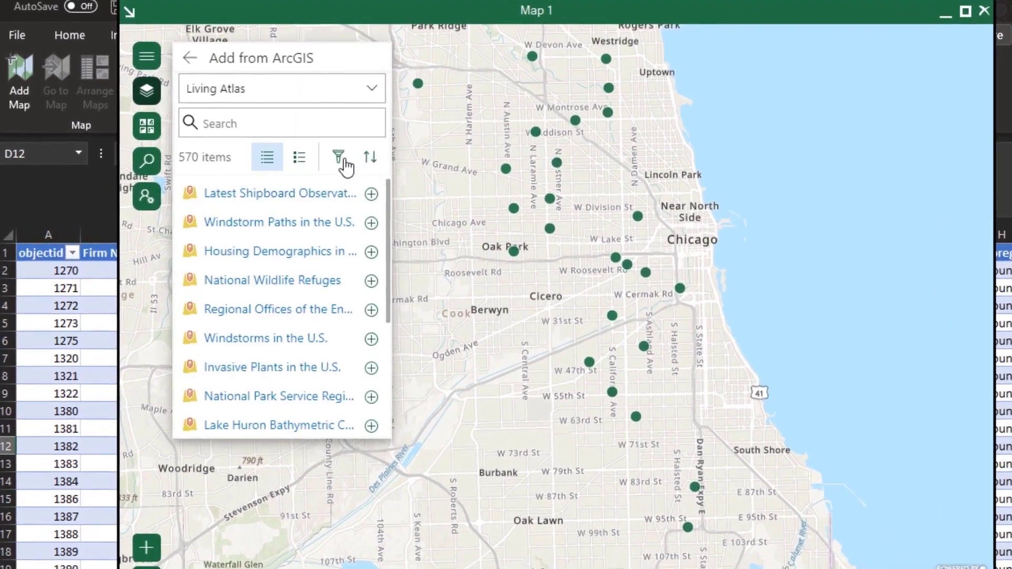
click(290, 155)
click(288, 127)
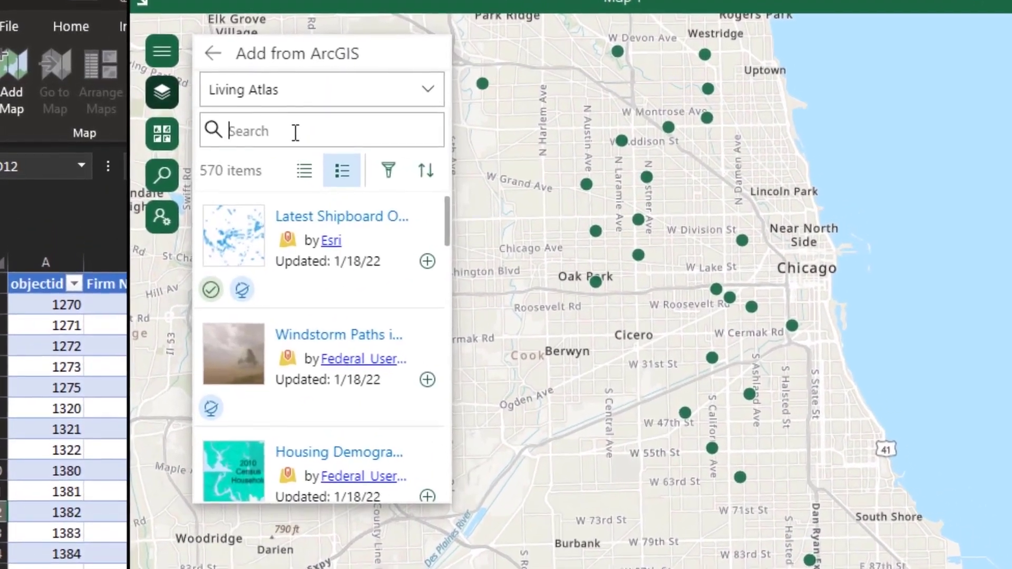
text(Forest)
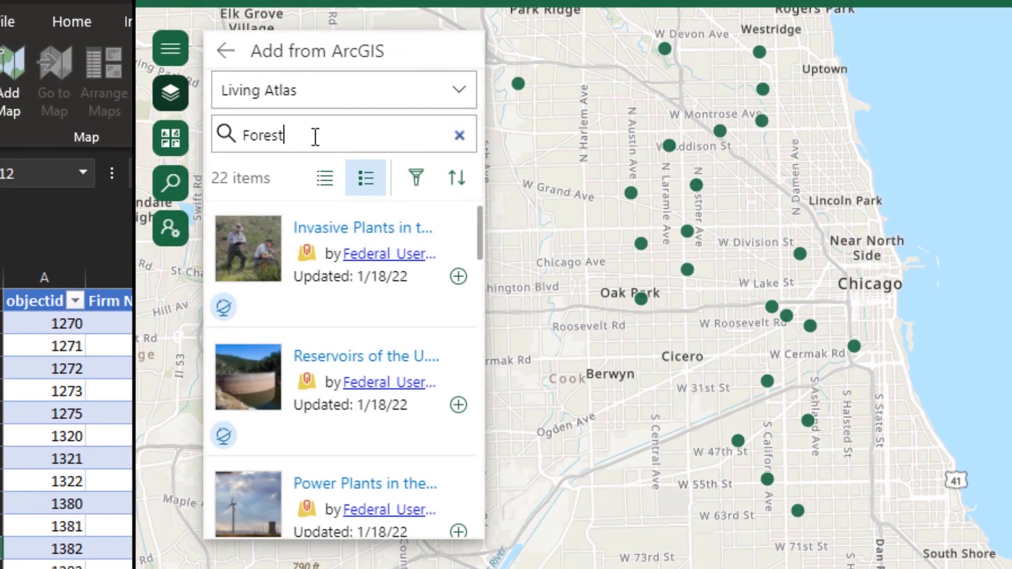
drag(478, 226, 476, 324)
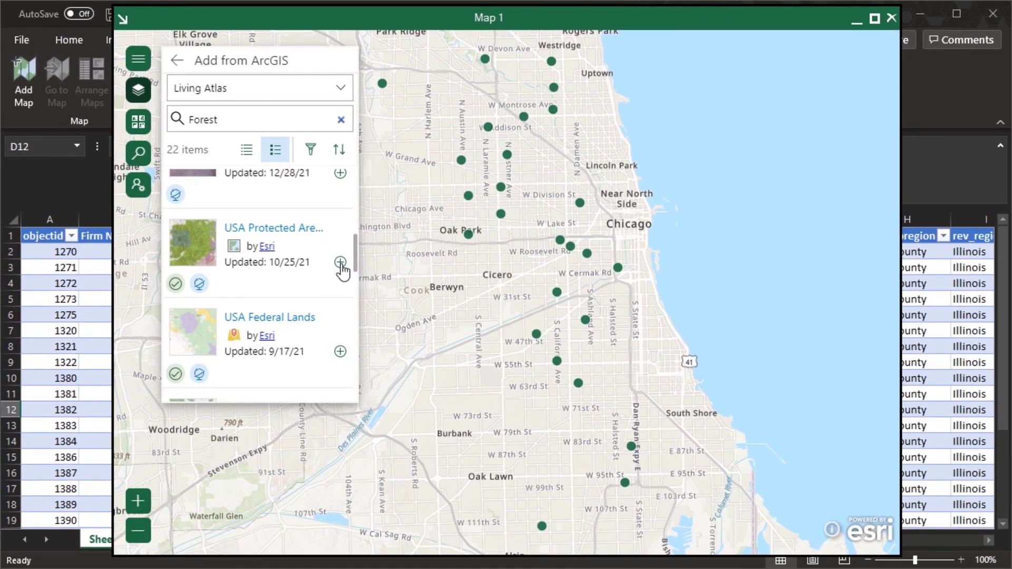
click(340, 262)
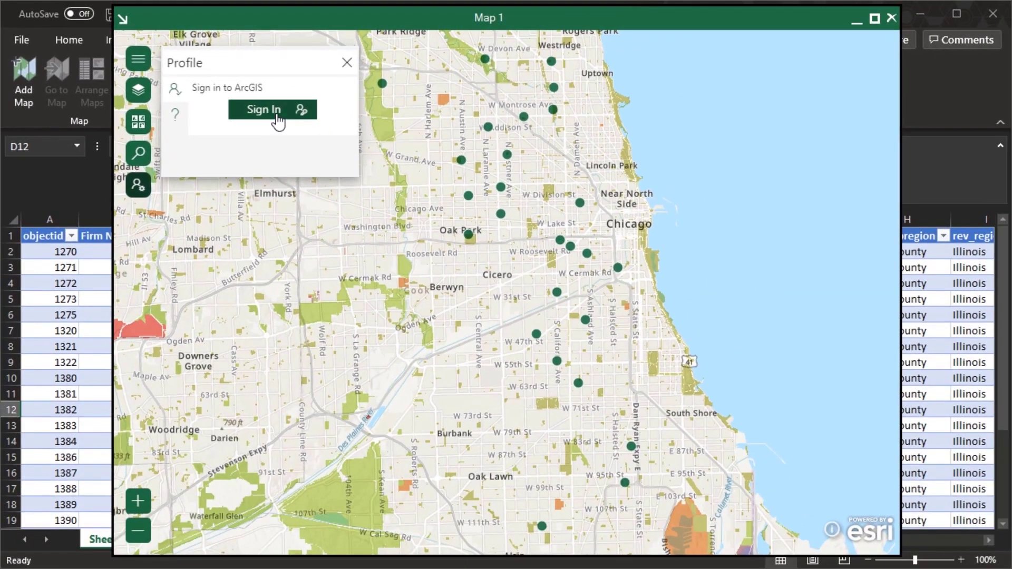
Sign in to an ArcGIS account from the map's Profile button and confirm the signed-in user.
click(278, 121)
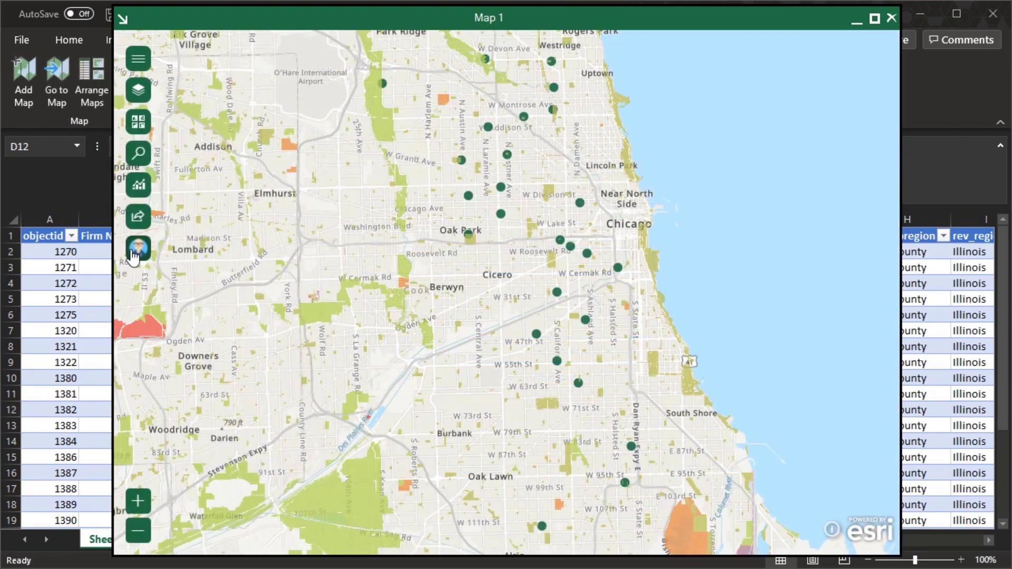
click(134, 252)
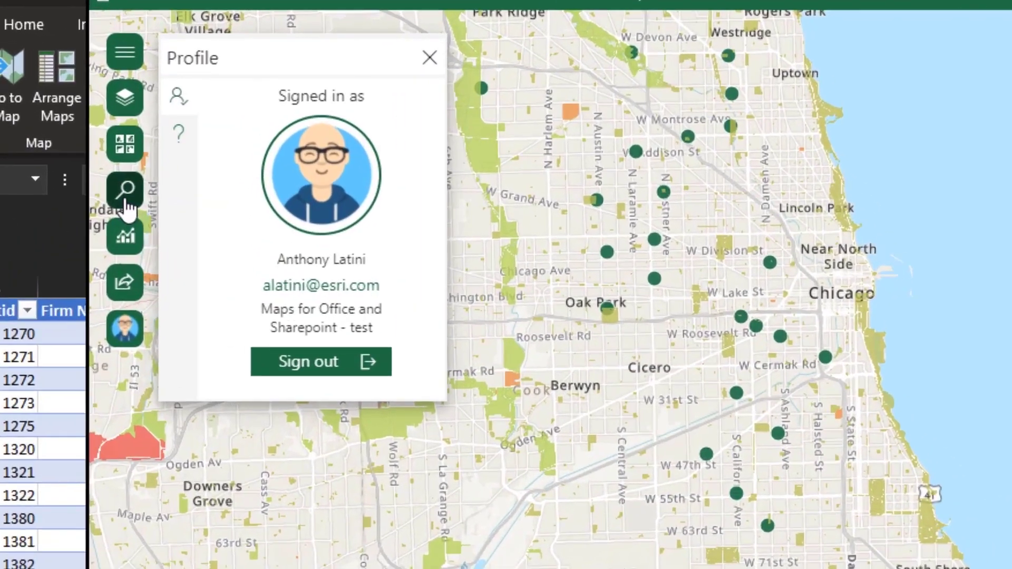
Centre Map 1 on Chicago, IL, USA and show the layers list with USA Protected Areas and Table1.
click(138, 158)
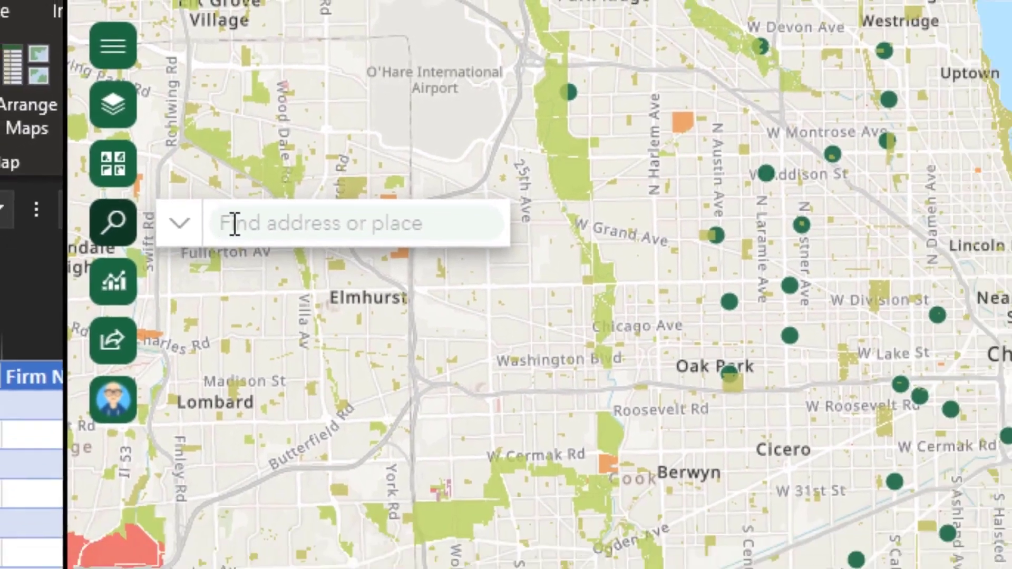
text(Chica)
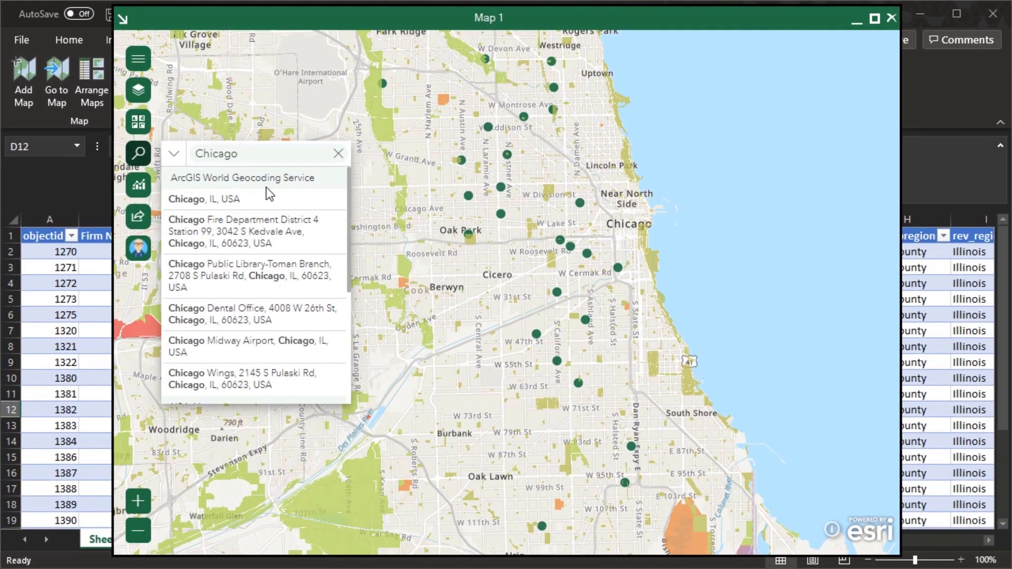
text(go)
click(278, 201)
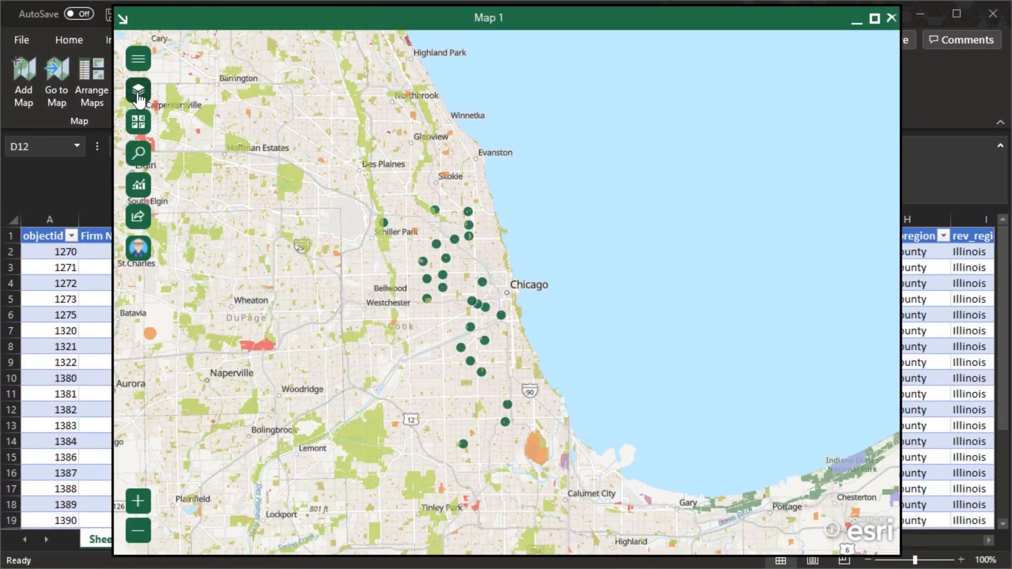
click(139, 97)
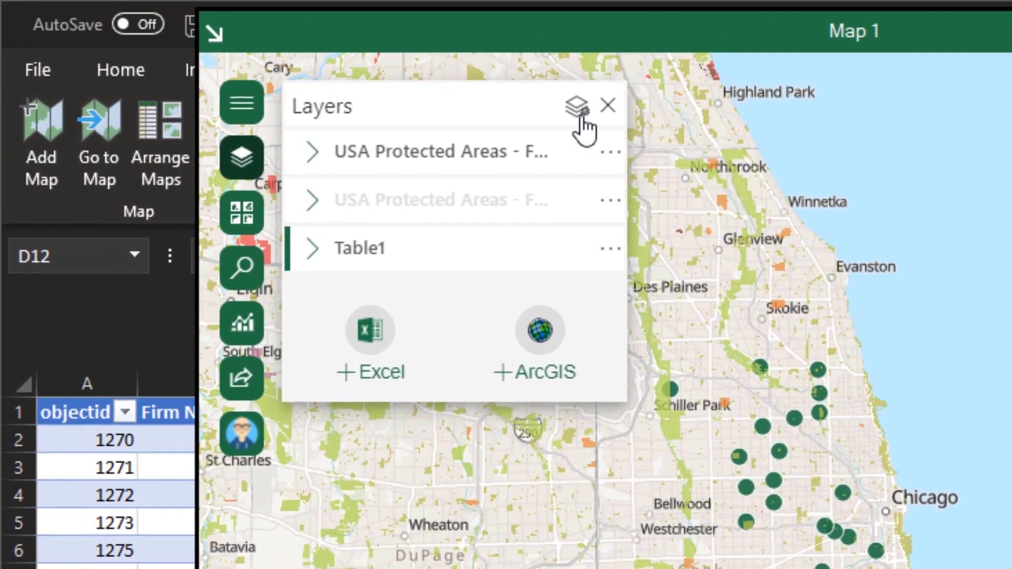
Style Table1 by rev_addnum, trying Counts and Amounts by color and then by size.
click(331, 61)
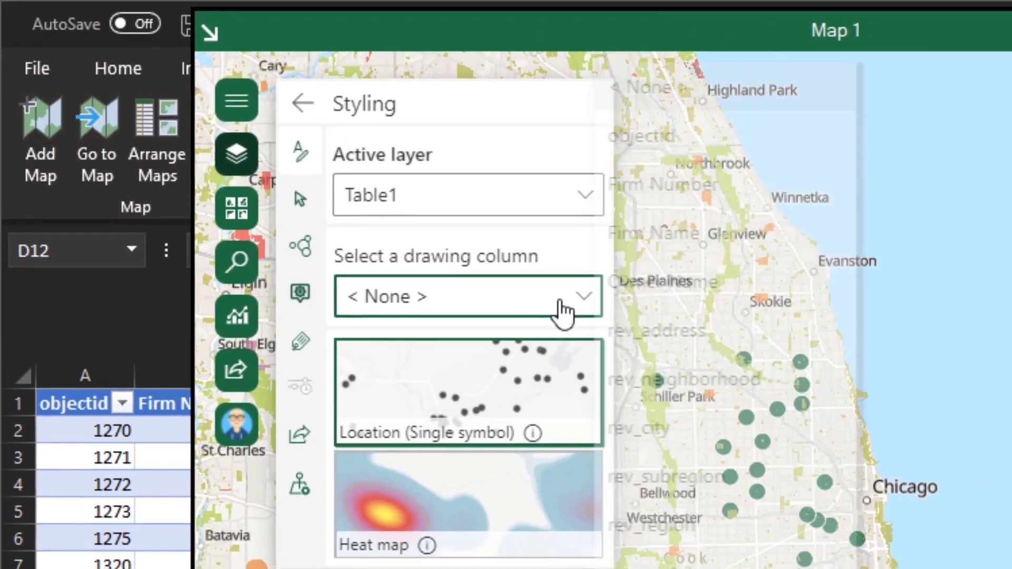
click(585, 309)
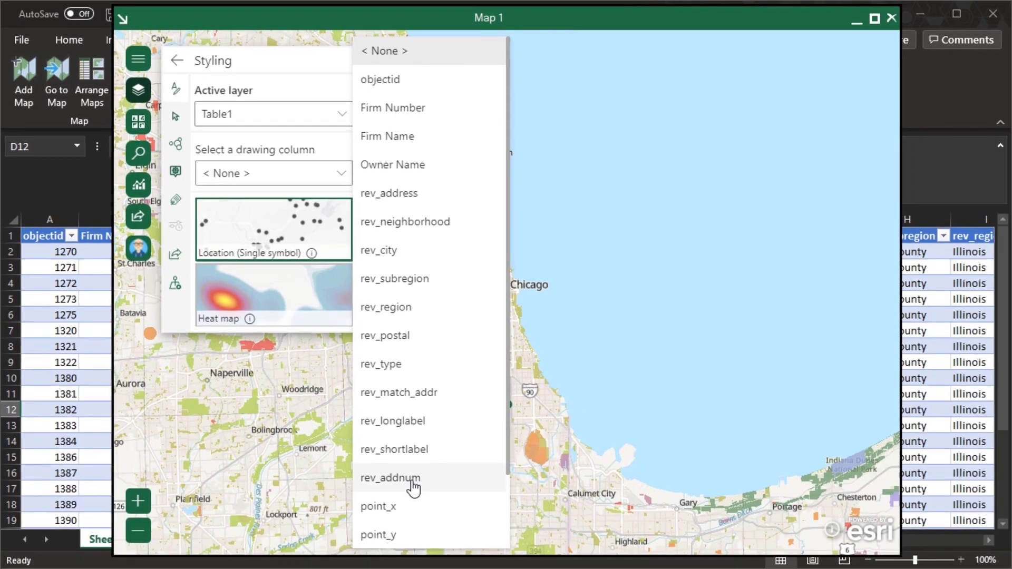
click(413, 485)
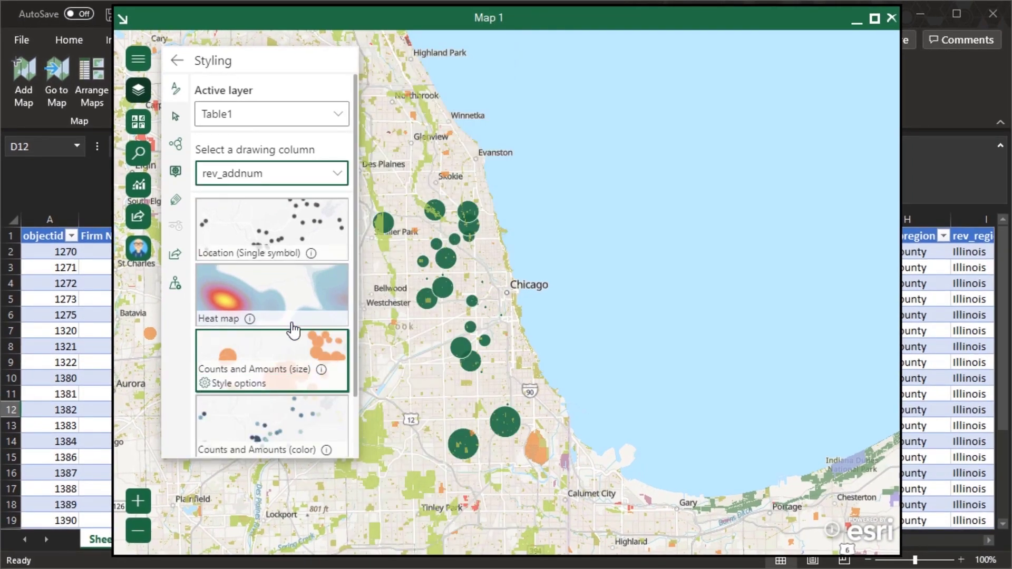
scroll(294, 331, down, 2)
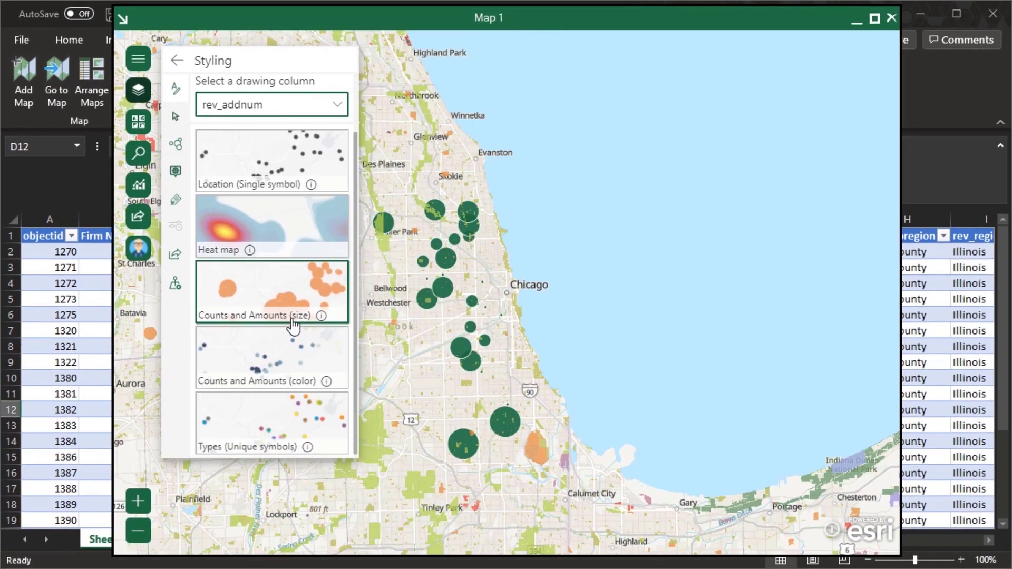
click(298, 363)
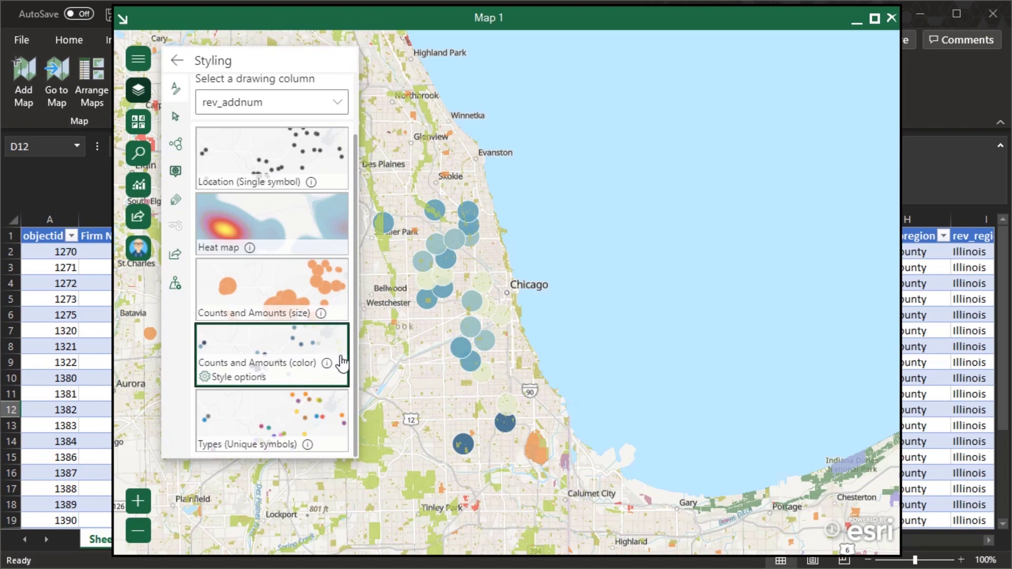
click(287, 290)
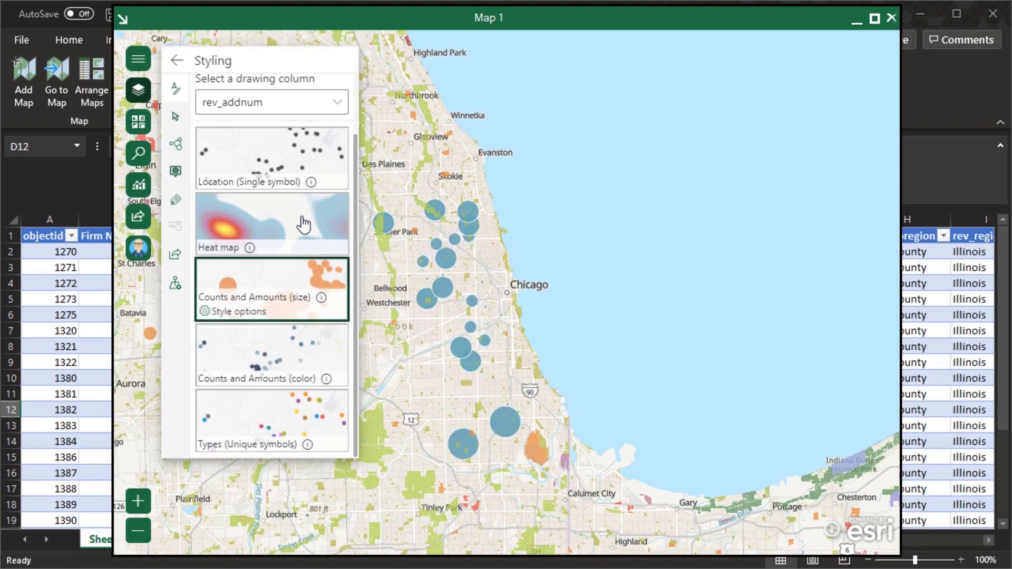
Switch Table1 back to Location (Single symbol) and show the full Basic symbol set.
click(266, 166)
click(248, 181)
click(276, 185)
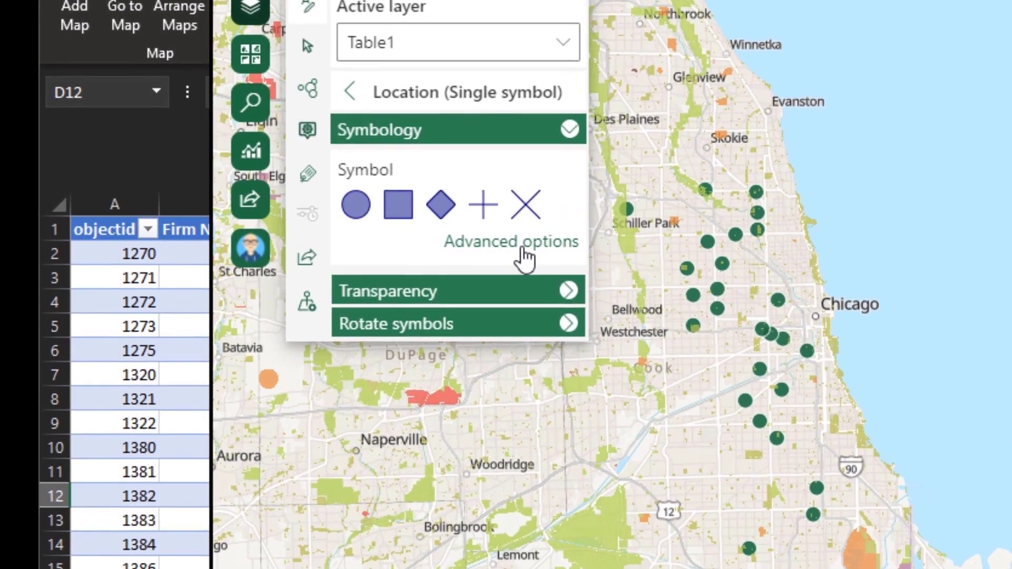
click(473, 245)
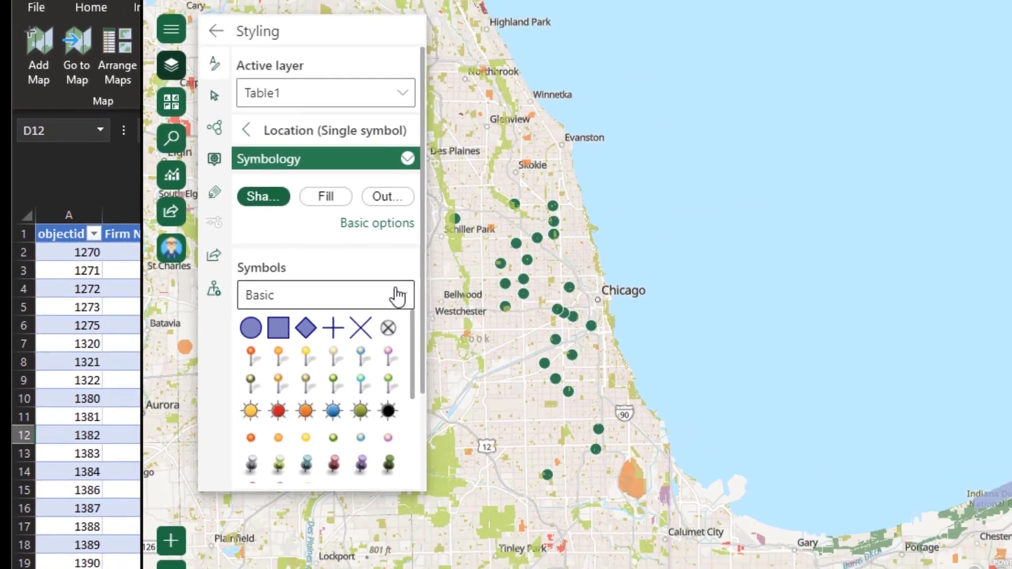
Give the apiary points a square National Park Service symbol, then browse Income infographic variables.
click(563, 322)
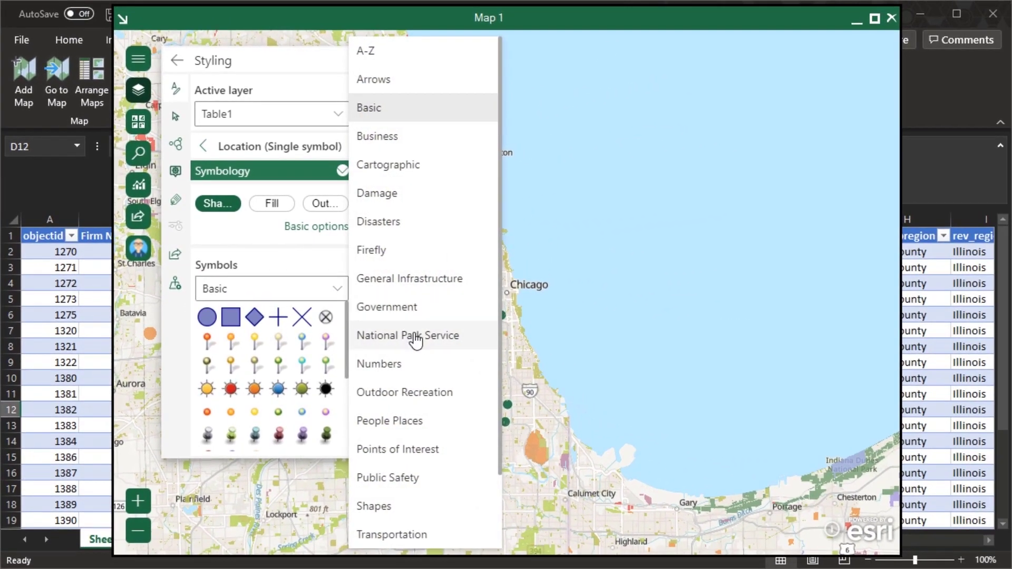
click(416, 342)
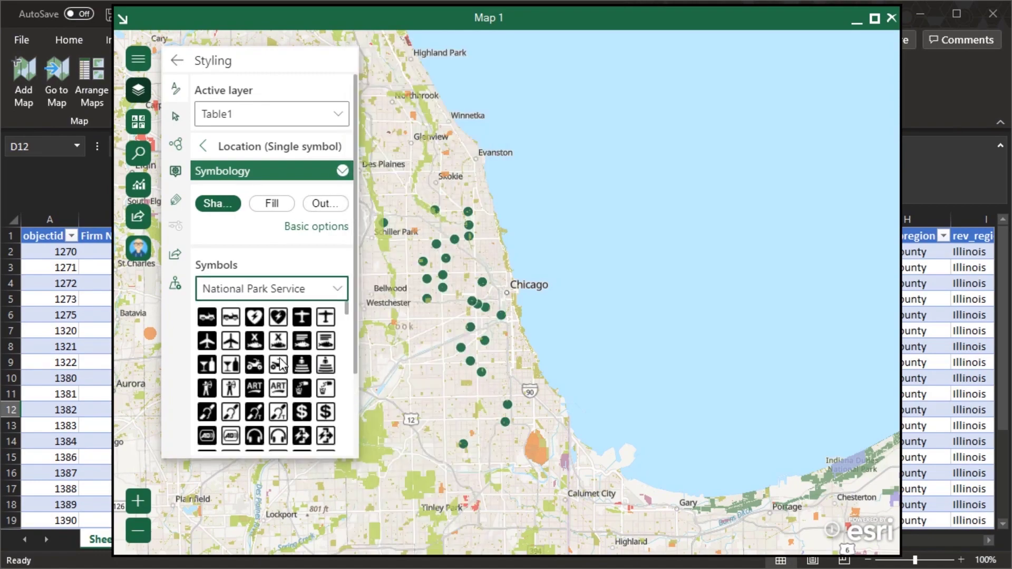
click(281, 370)
click(139, 185)
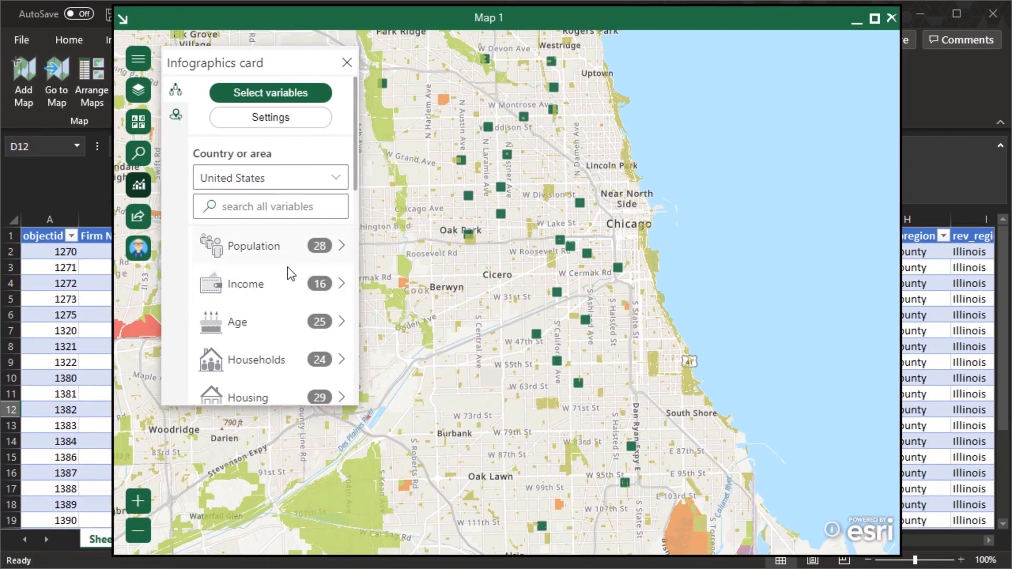
click(402, 353)
Add an infographic card for the 2021-2026 Growth Rate: Per Capita Income.
scroll(289, 274, down, 3)
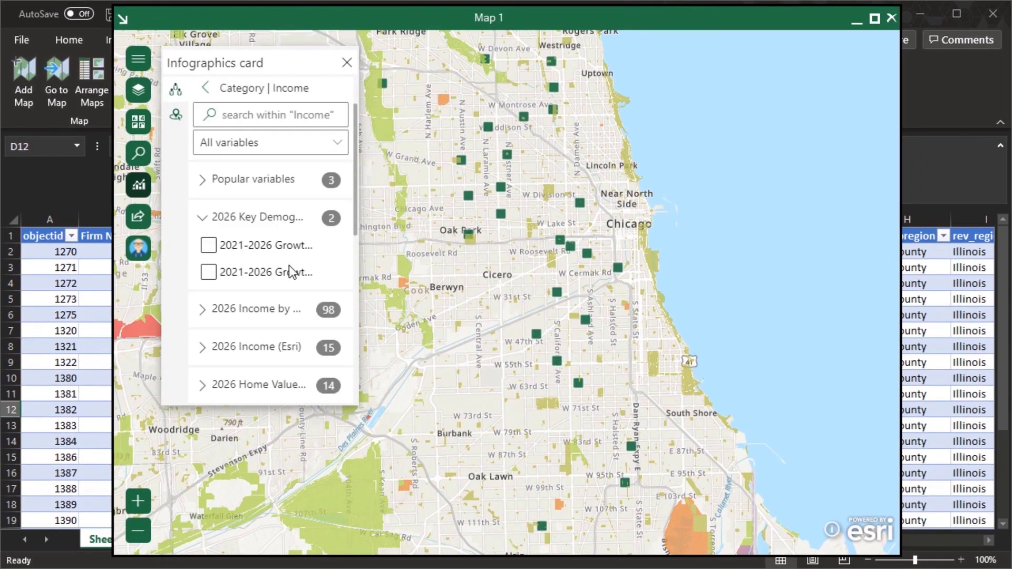
click(209, 233)
click(216, 207)
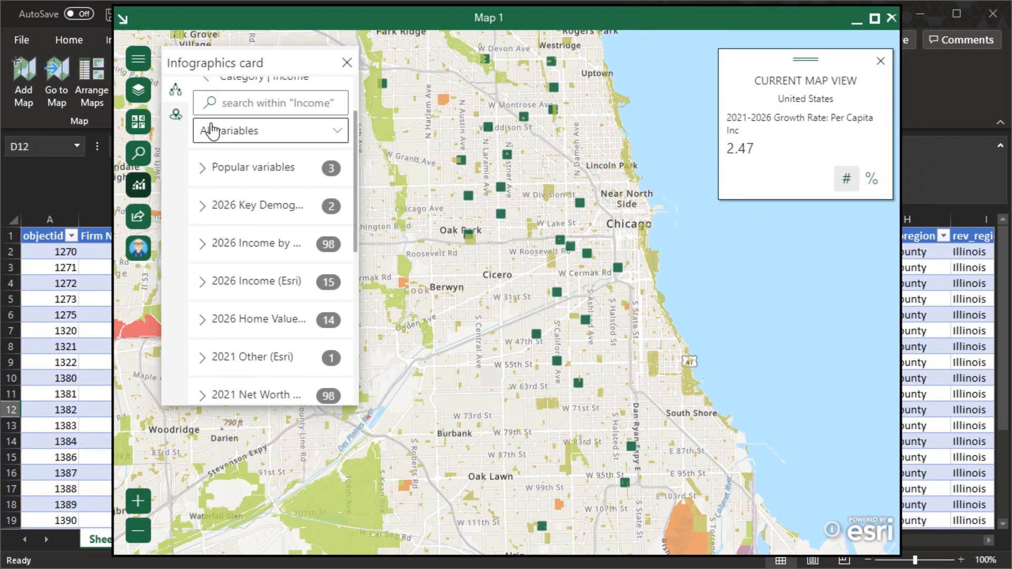
click(205, 84)
Add the 2021 Index: Participated in Aerobics card from Behaviors > 2021 Sports and close Infographics.
scroll(300, 235, down, 7)
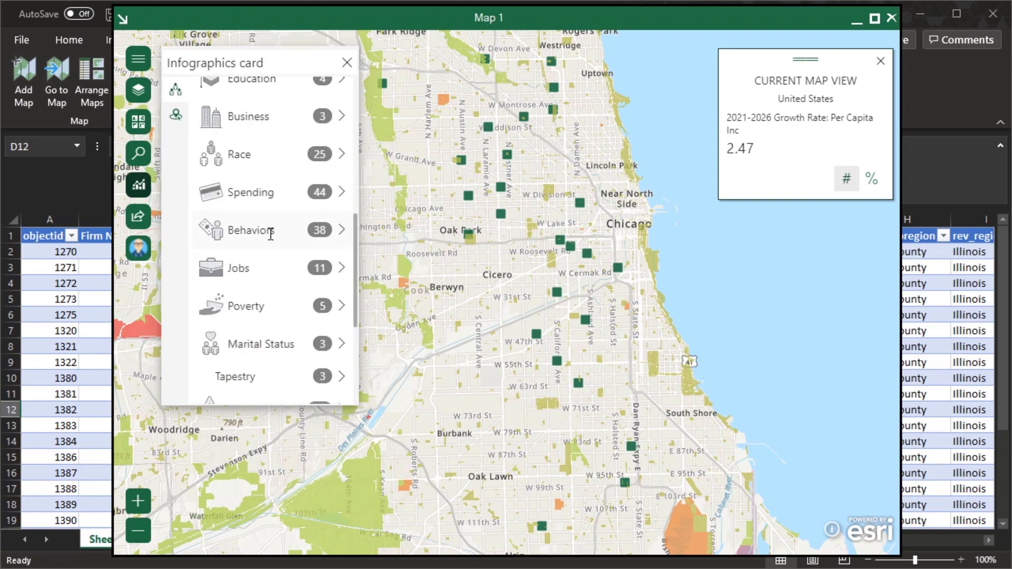
click(267, 230)
scroll(272, 240, down, 5)
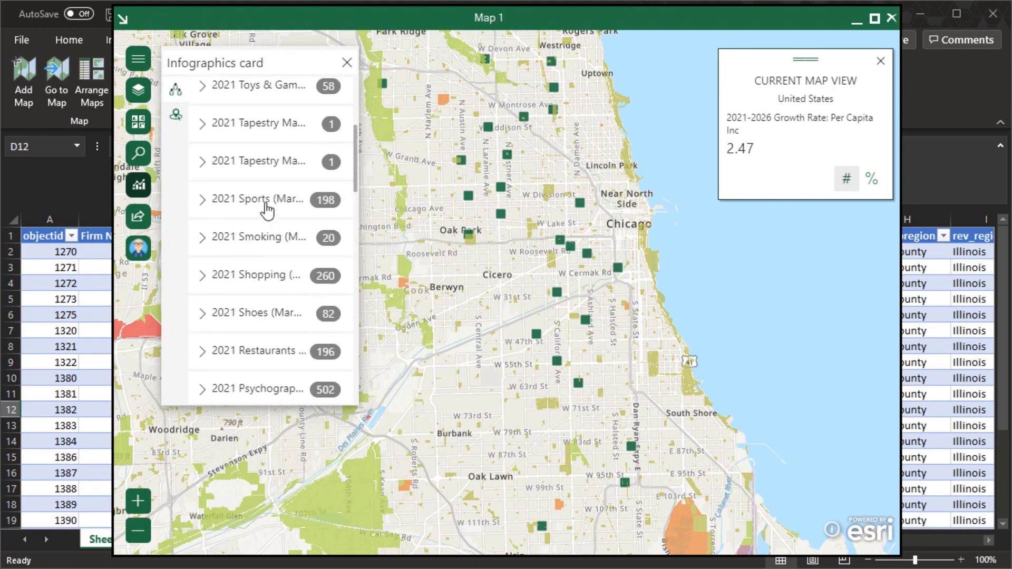
click(268, 208)
click(209, 255)
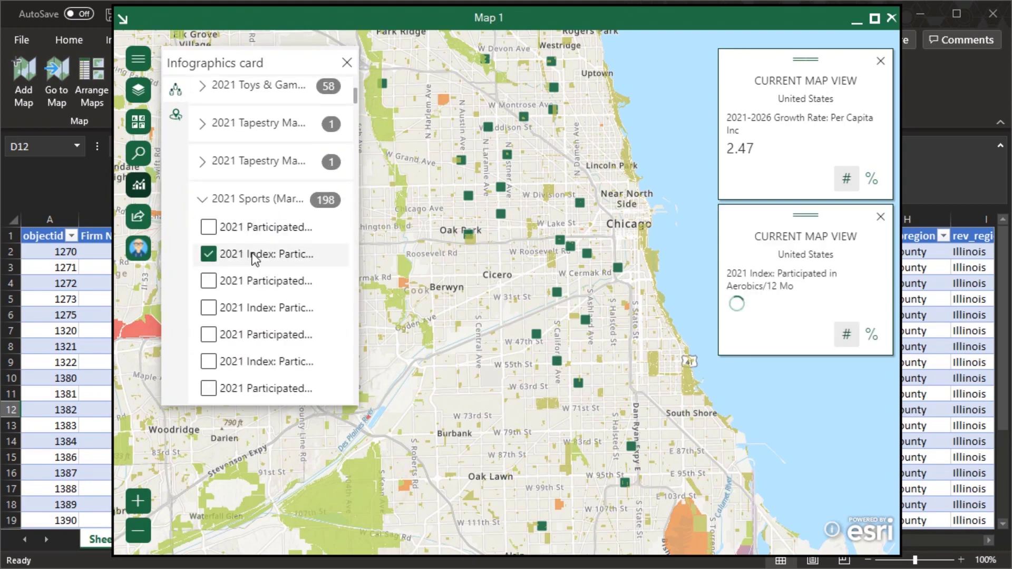
click(347, 63)
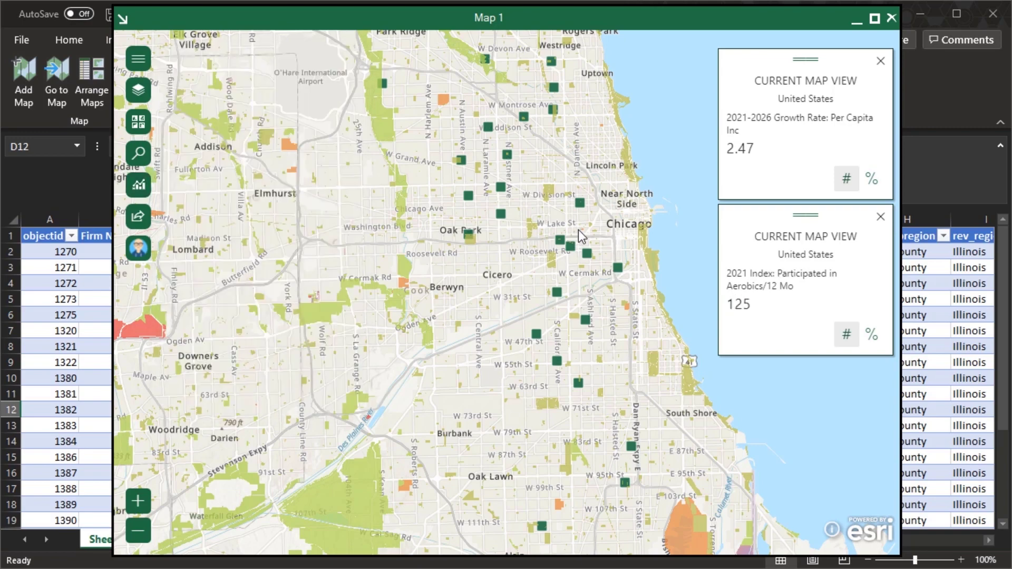
scroll(580, 229, up, 1)
scroll(579, 230, up, 1)
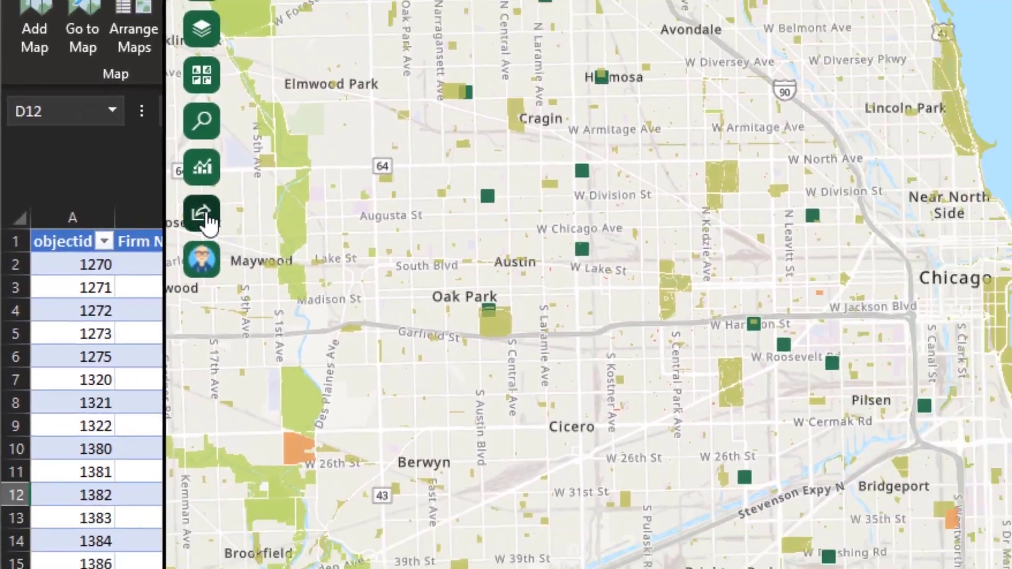
Start sharing the map, keeping the title ArcGIS for Office Map and tagging it mapping for My content.
click(252, 212)
click(195, 117)
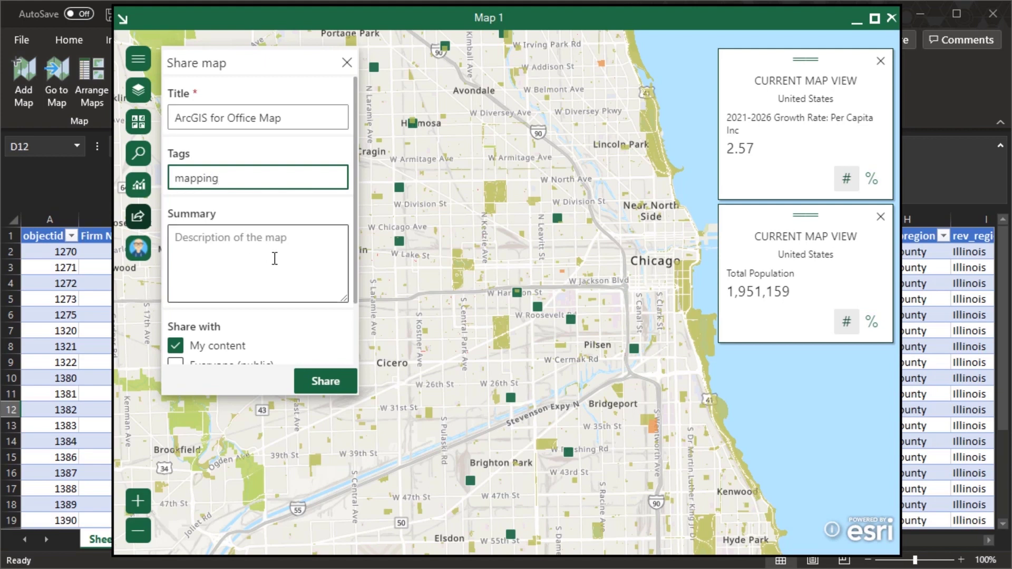
scroll(282, 274, down, 2)
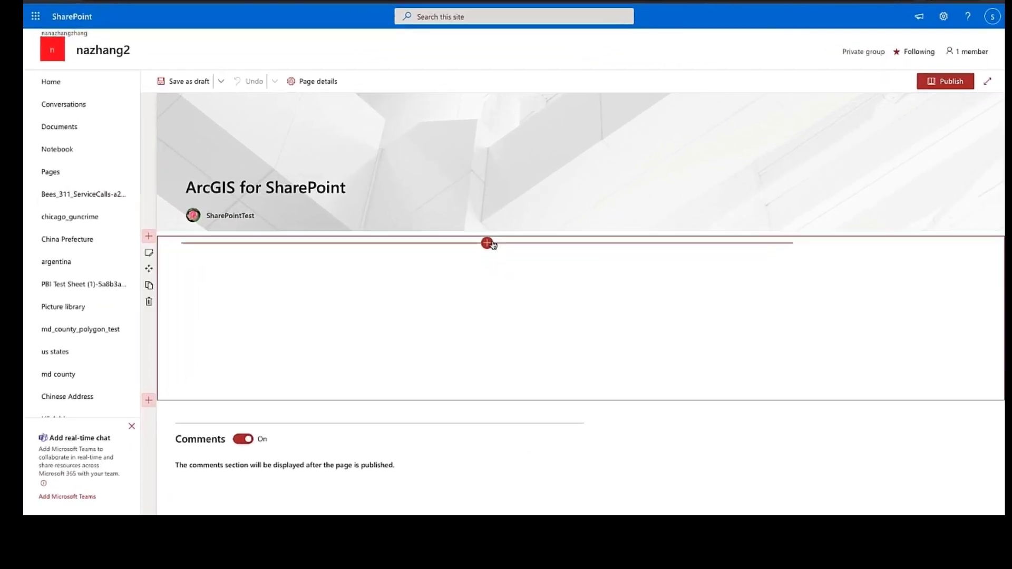
Add an ArcGIS Maps web part, dismiss the welcome tour and continue as the signed-in account.
click(487, 287)
click(350, 321)
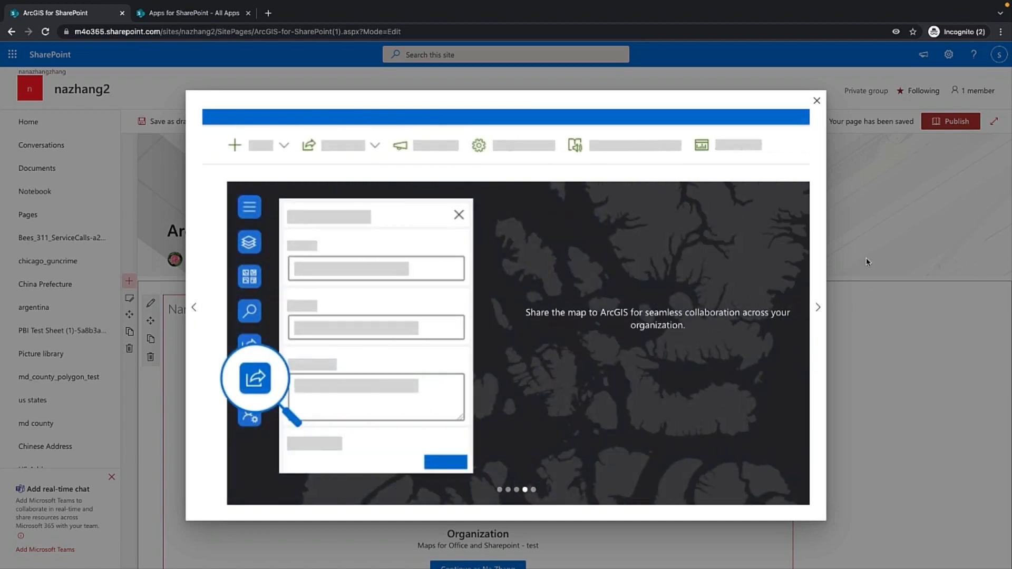
click(816, 101)
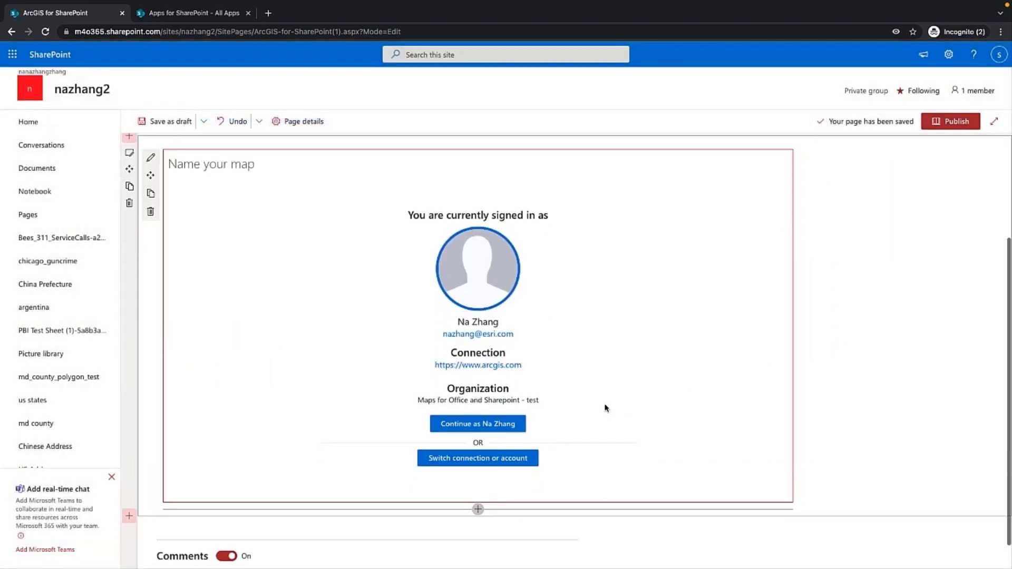
click(524, 424)
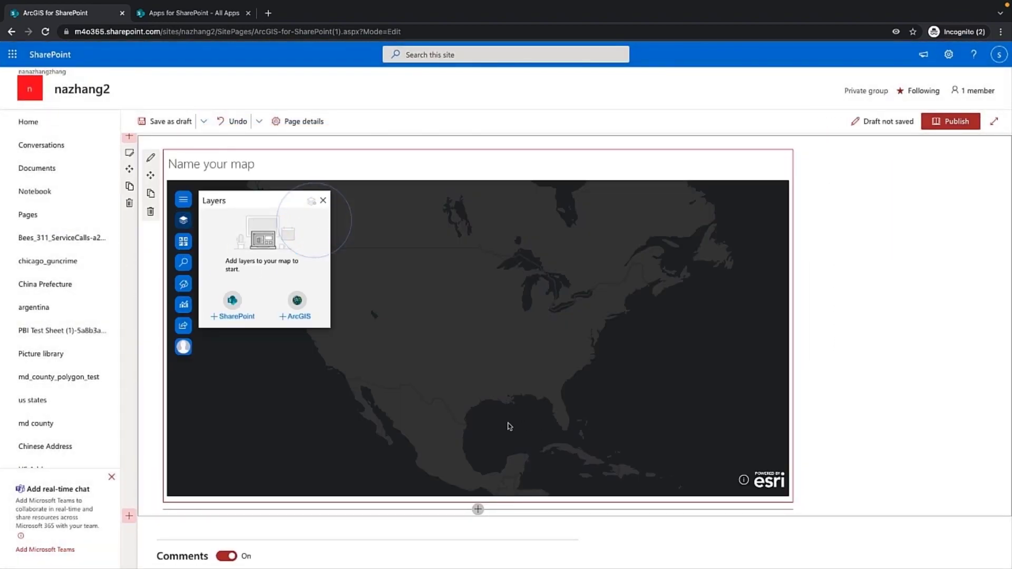
click(296, 314)
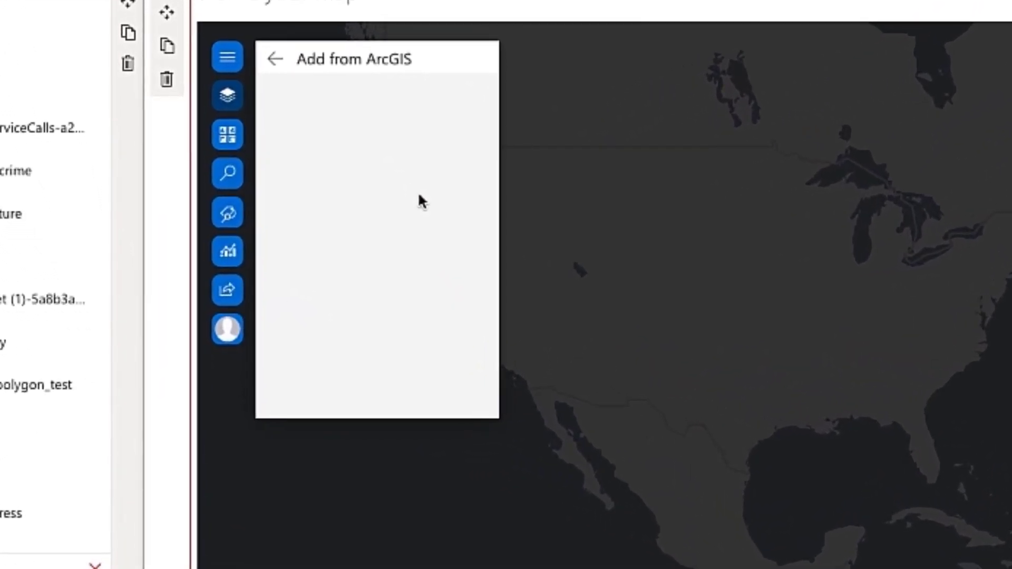
Search ArcGIS Online for 'illinois' and add the Illinois Counties layer.
click(319, 100)
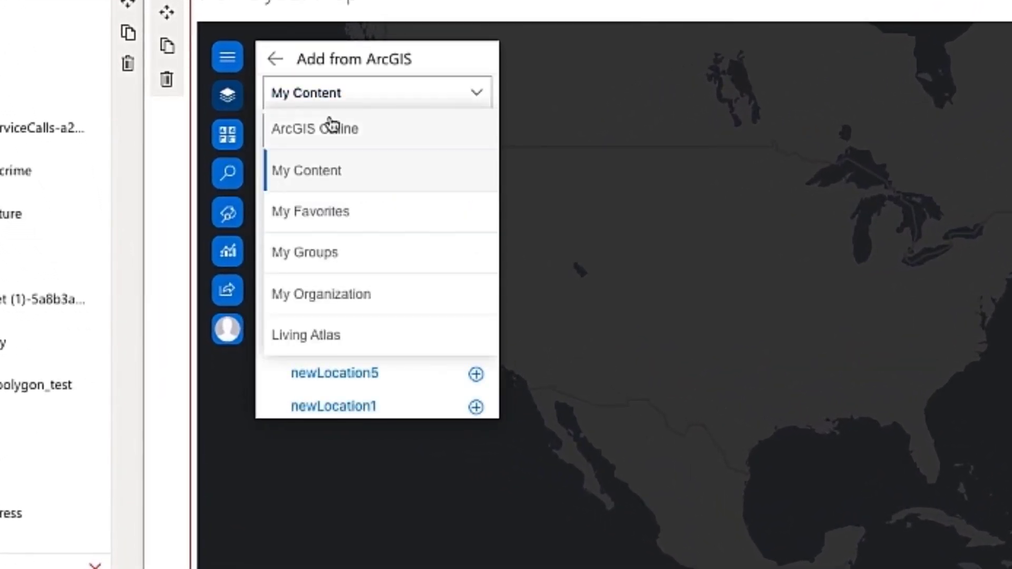
click(333, 127)
click(330, 132)
text(il)
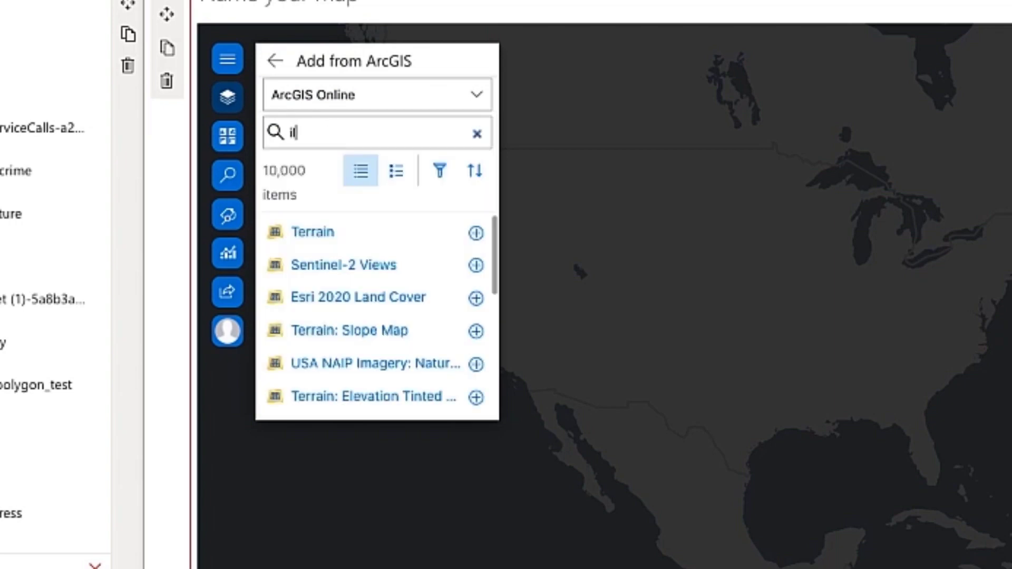
text(linois)
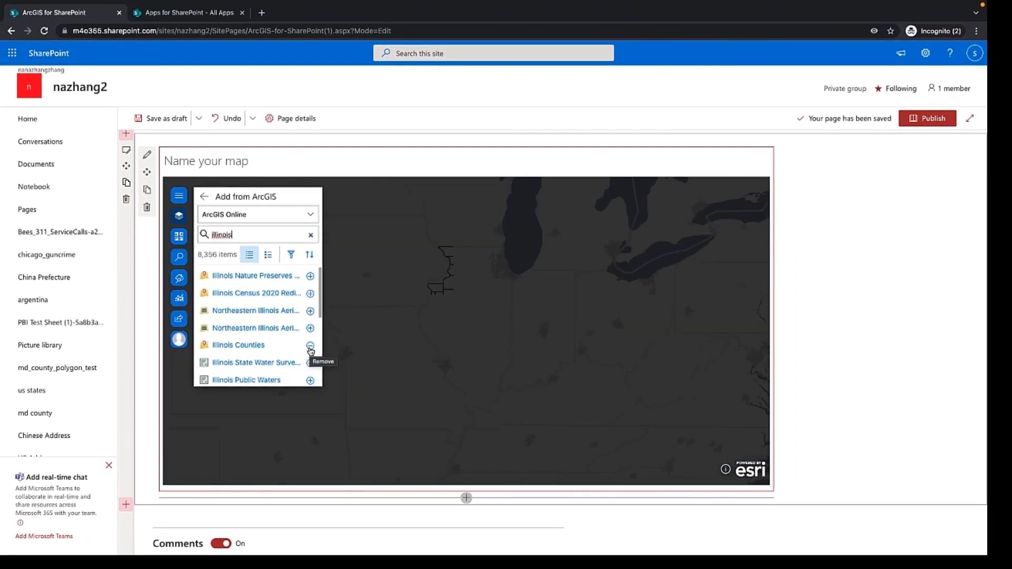
Add the Bee_Illinois SharePoint list to the map as a point layer.
click(204, 203)
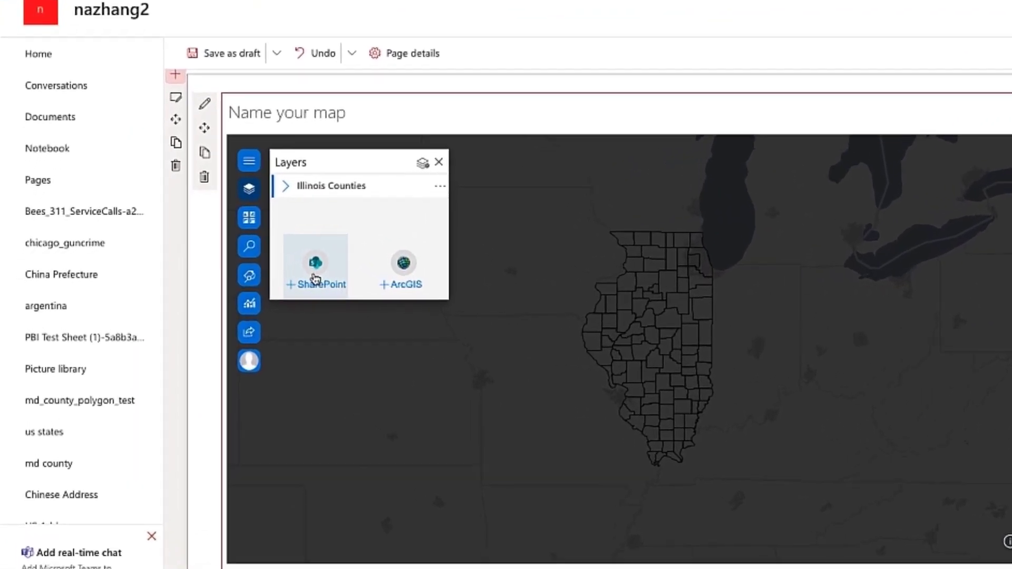
click(228, 270)
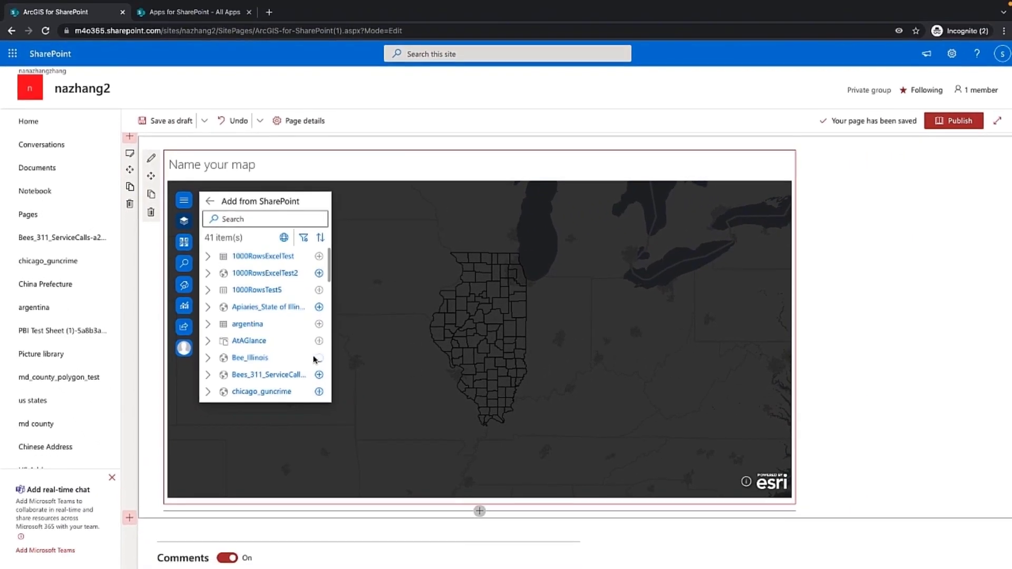
click(445, 381)
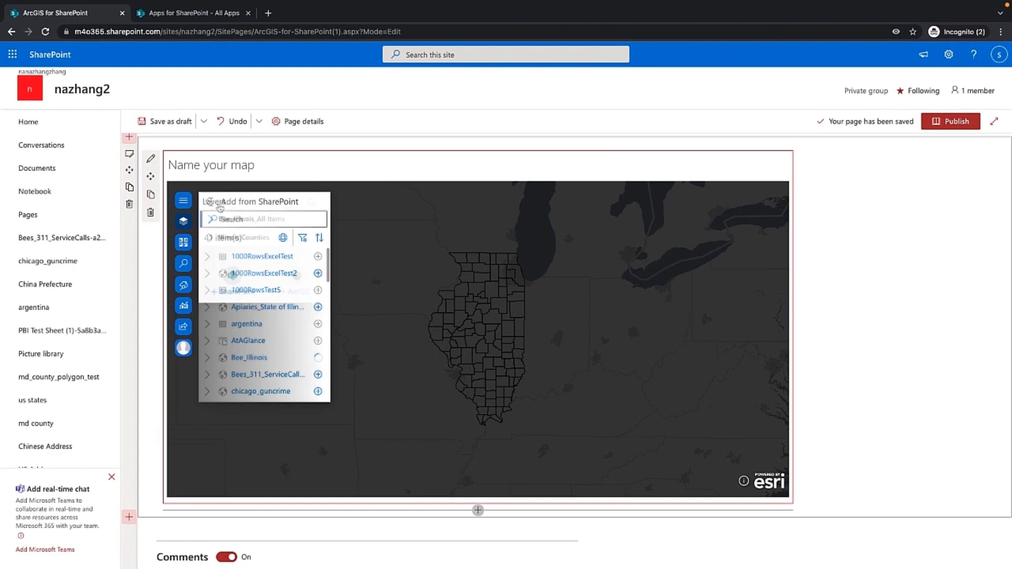
Style the Bee_Illinois points with yellow Firefly symbols.
click(242, 217)
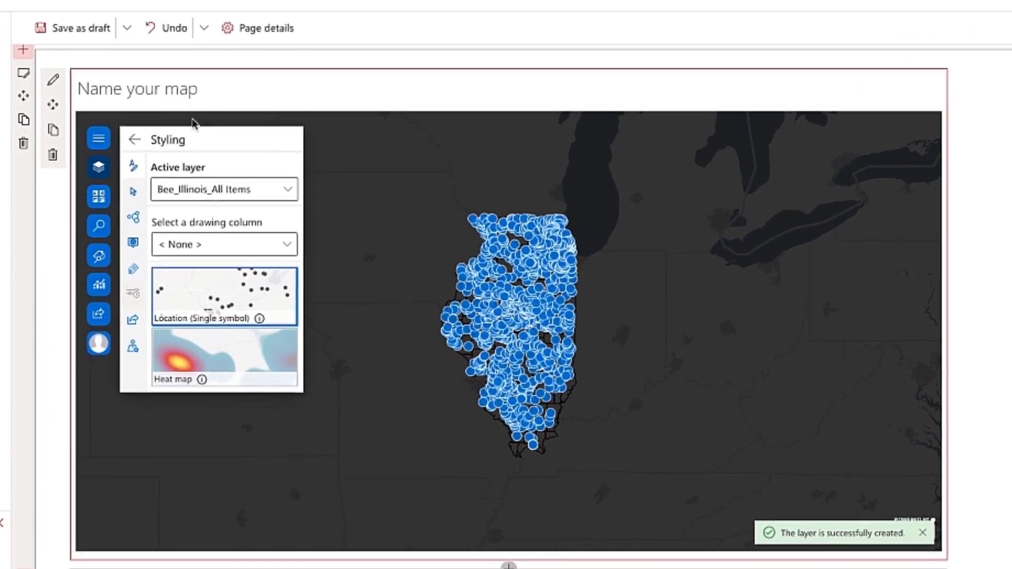
mouse_move(181, 324)
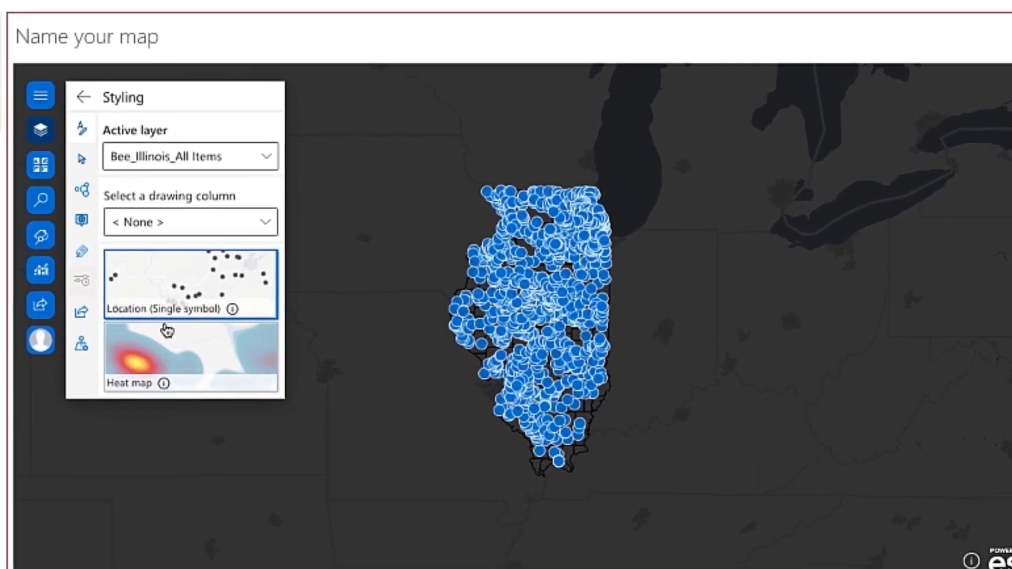
click(136, 315)
click(221, 305)
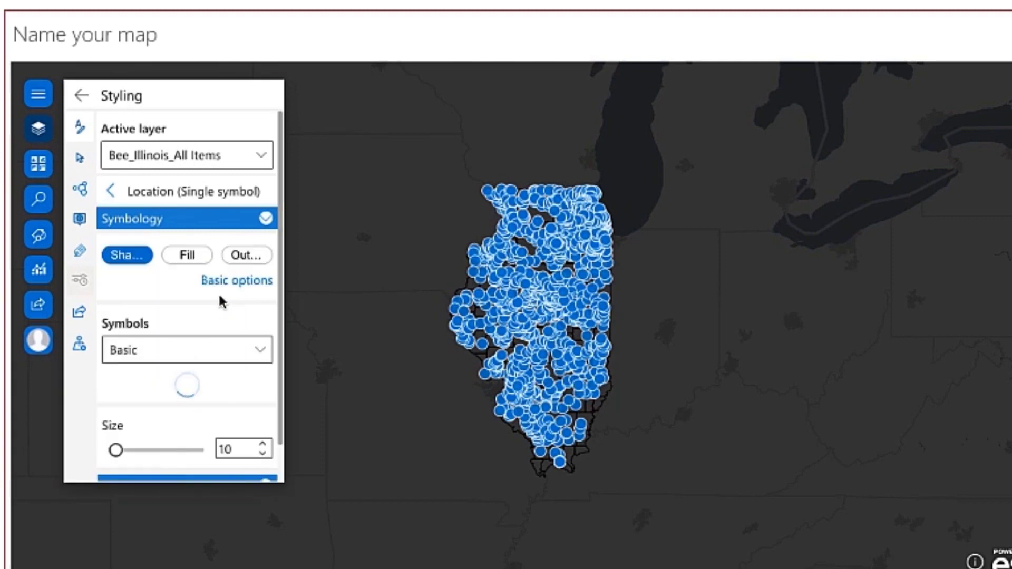
click(214, 356)
click(321, 302)
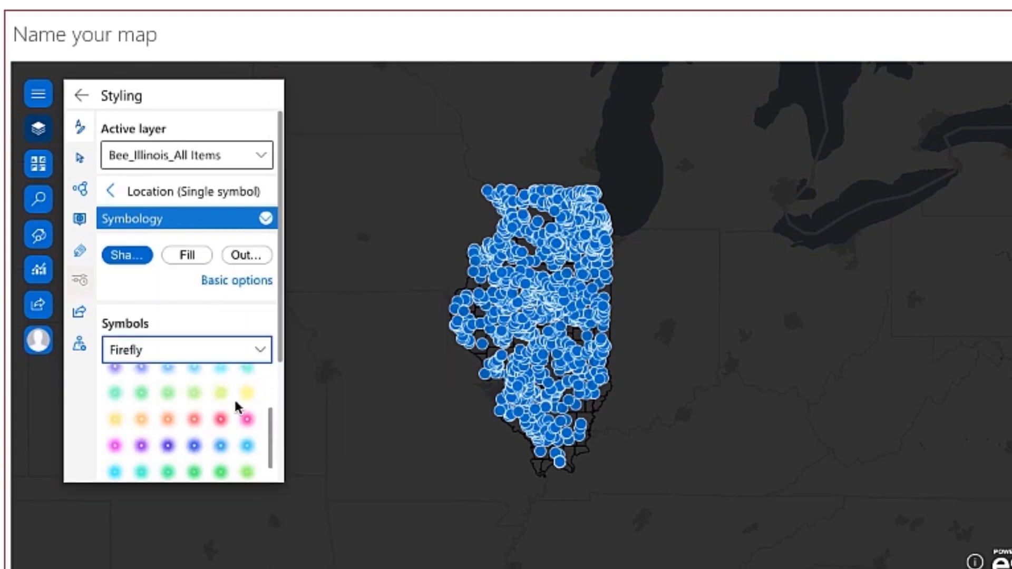
click(244, 390)
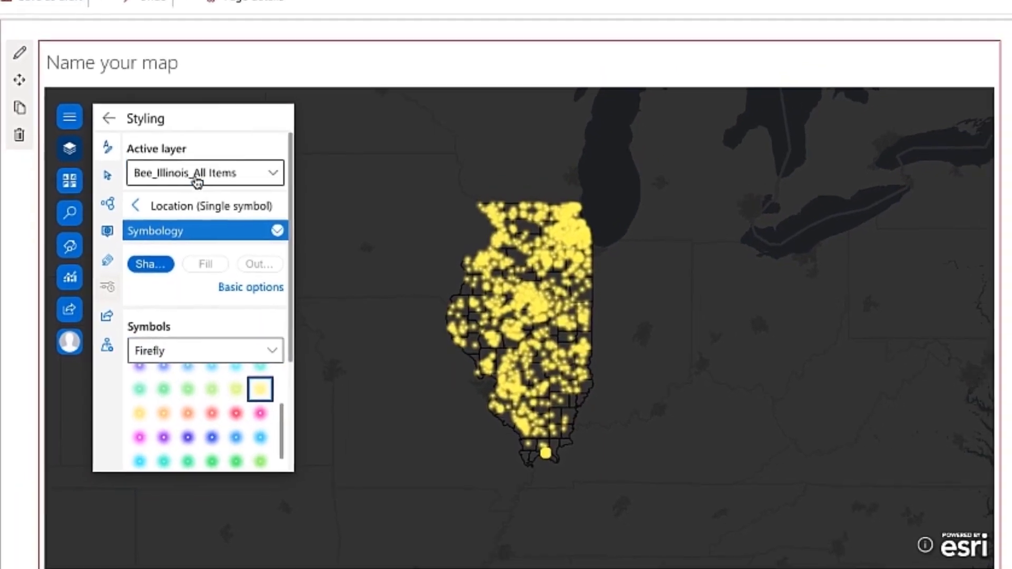
Give the Illinois Counties layer a blue fill.
click(197, 181)
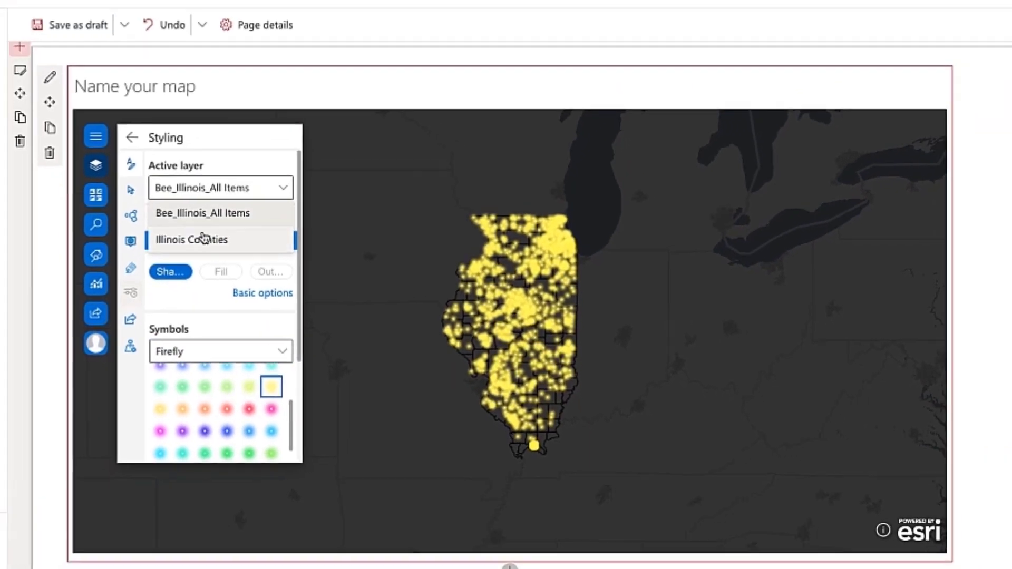
click(190, 223)
click(192, 289)
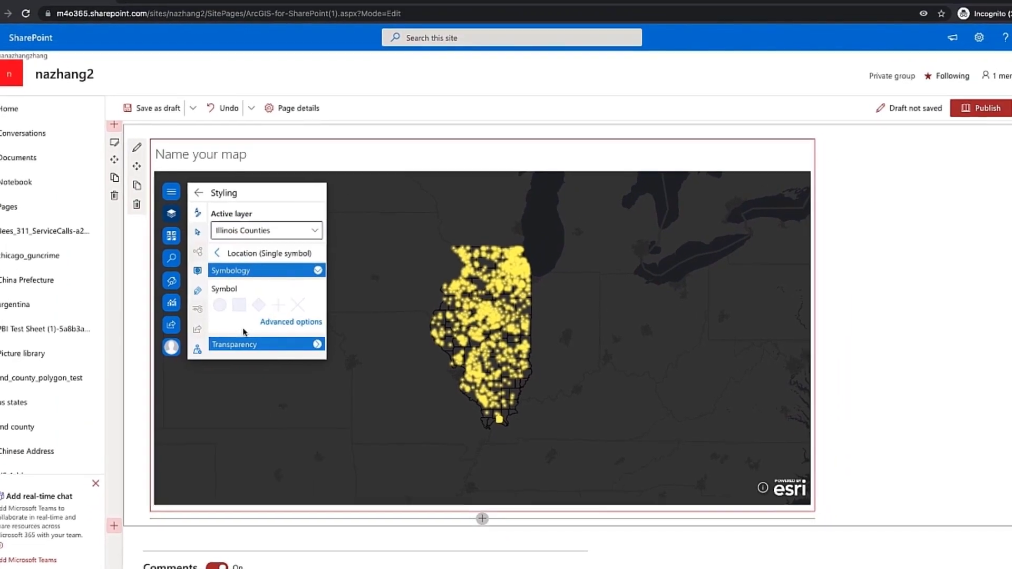
click(291, 322)
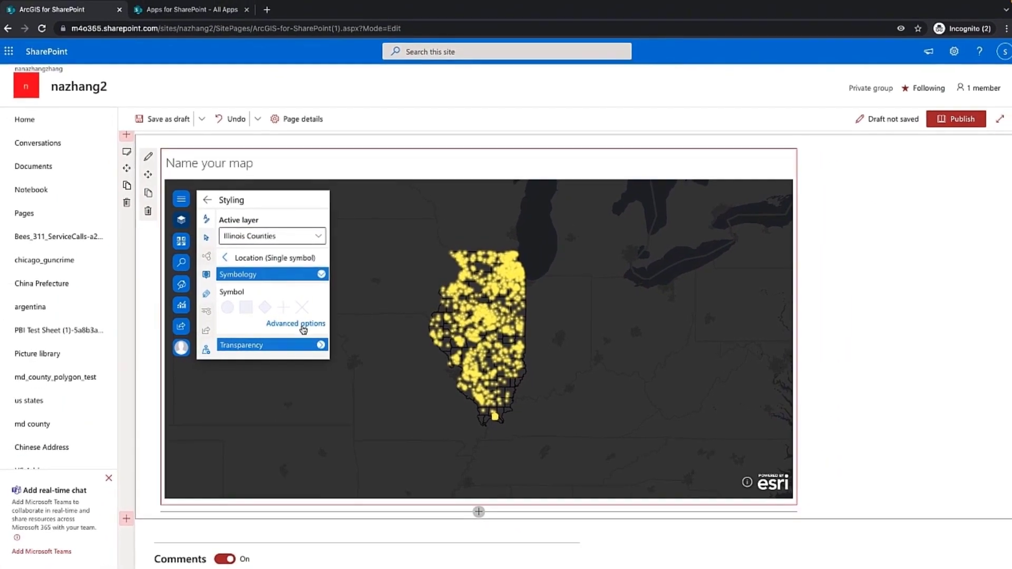
click(171, 213)
click(171, 236)
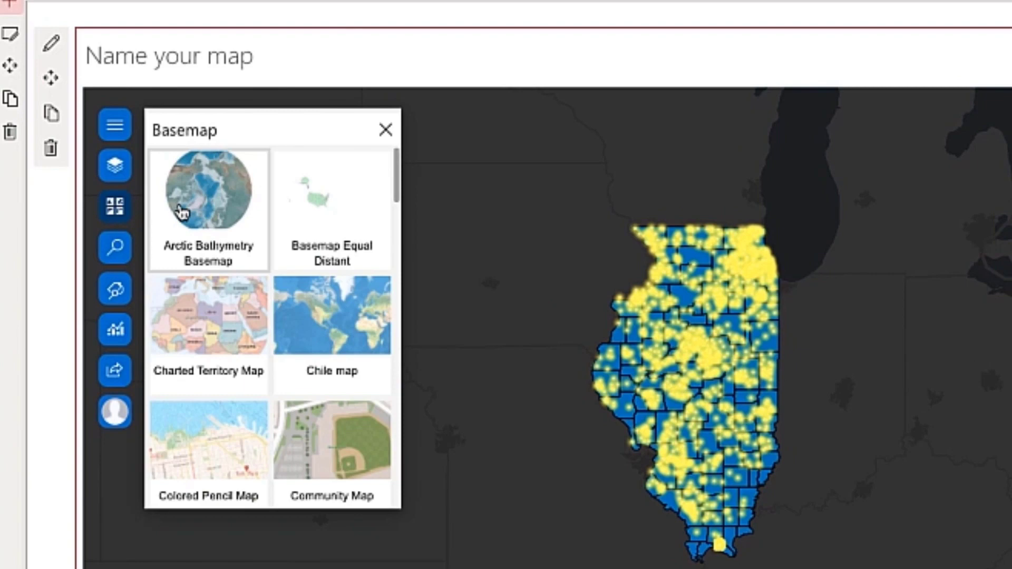
Switch the basemap to the satellite Imagery tile.
scroll(328, 246, down, 8)
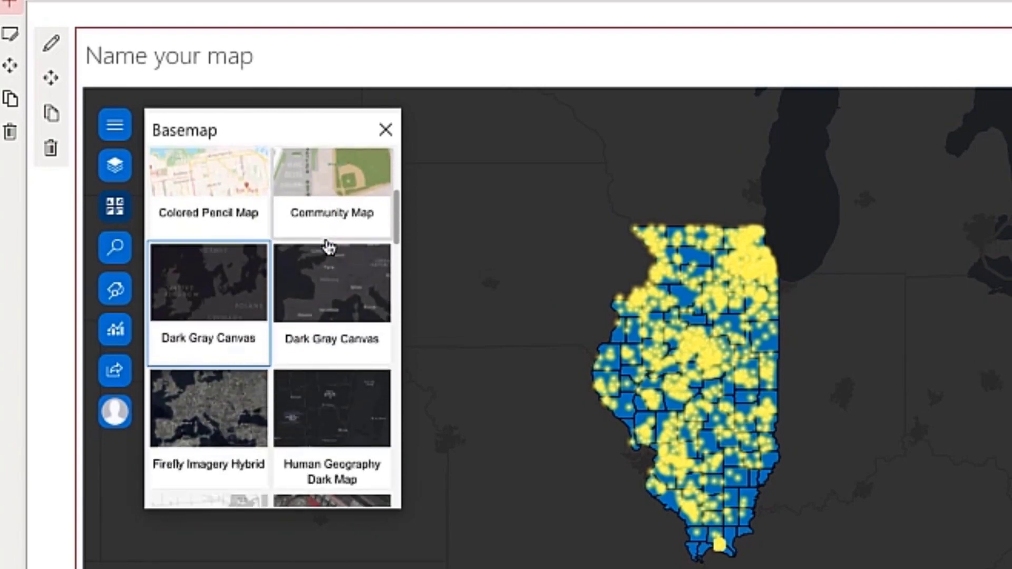
scroll(328, 246, down, 2)
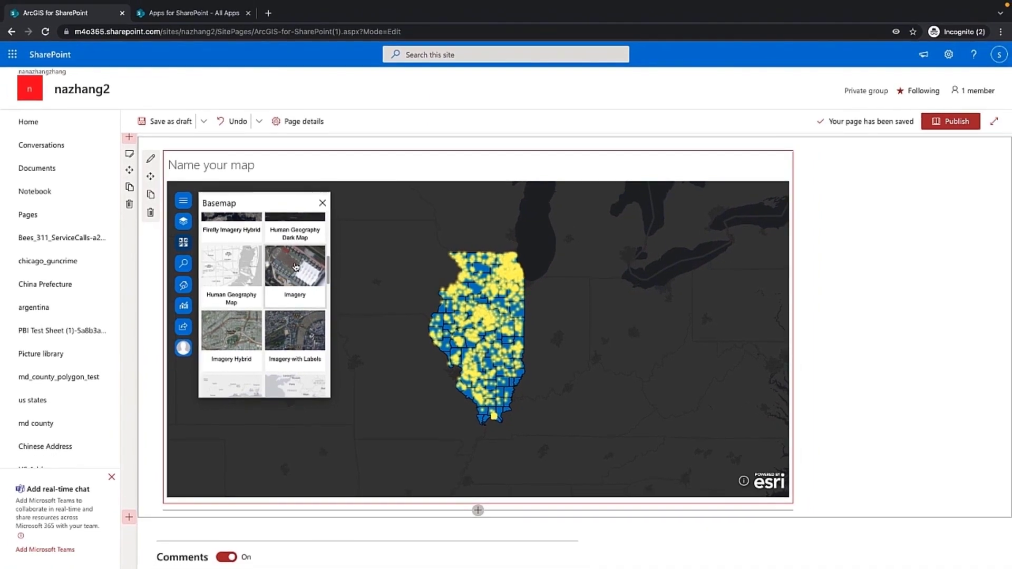
click(309, 262)
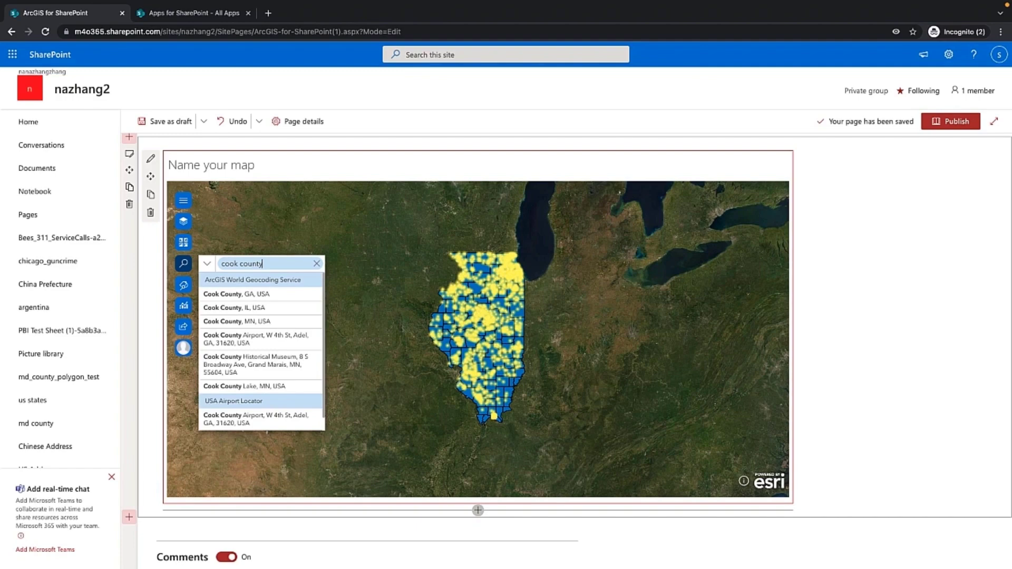
Zoom to Cook County, IL and show a Total Population infographic reading 10,252,373.
click(248, 308)
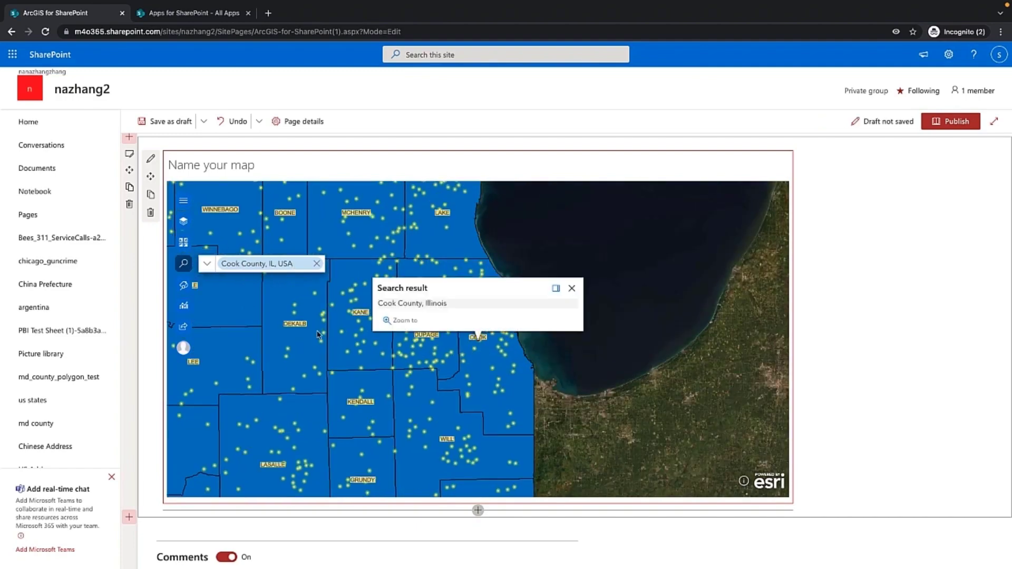
click(572, 288)
click(183, 305)
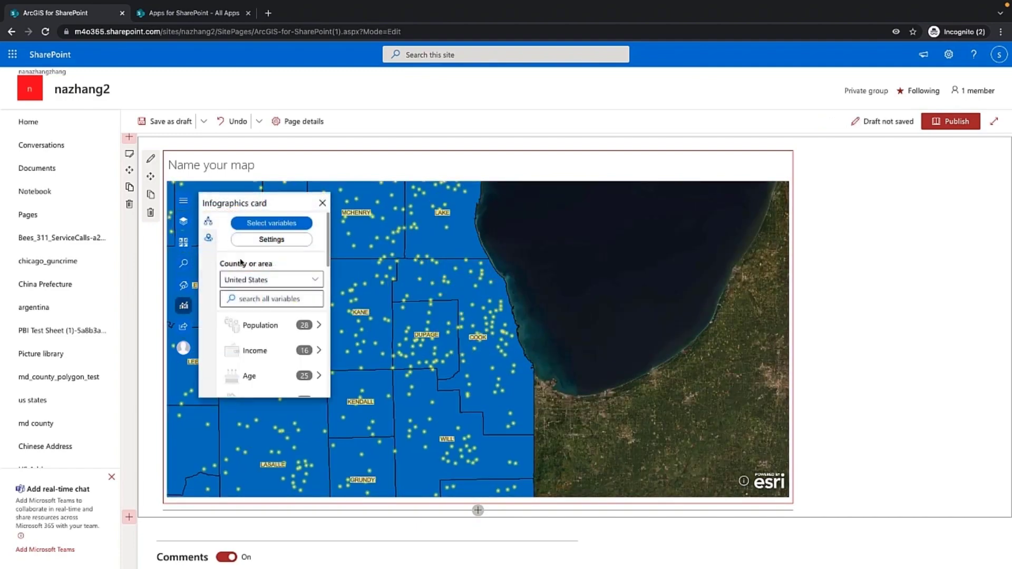
click(266, 321)
click(258, 322)
click(236, 344)
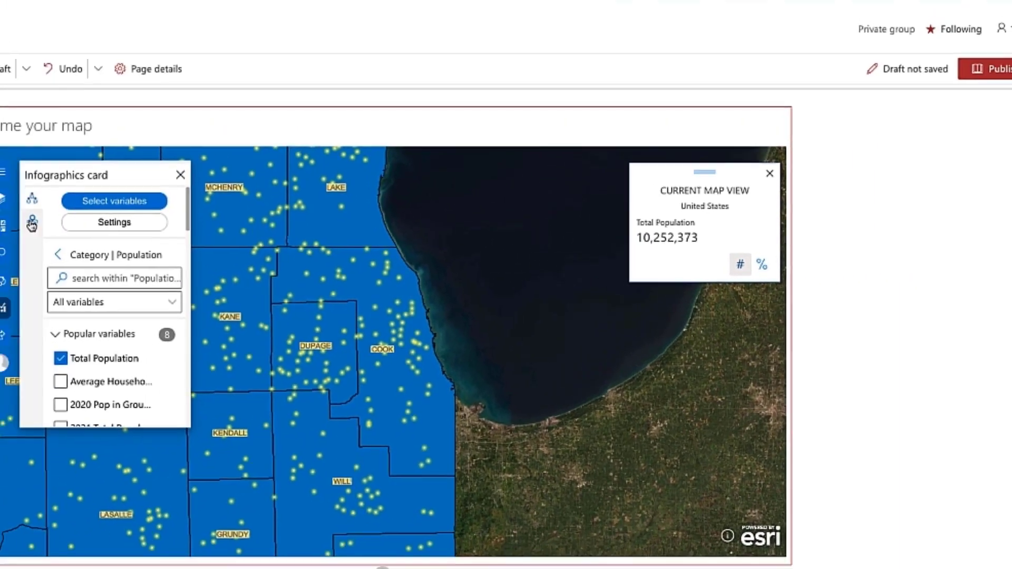
click(190, 238)
Hide the Illinois Counties layer in the map's layer list.
scroll(488, 277, up, 2)
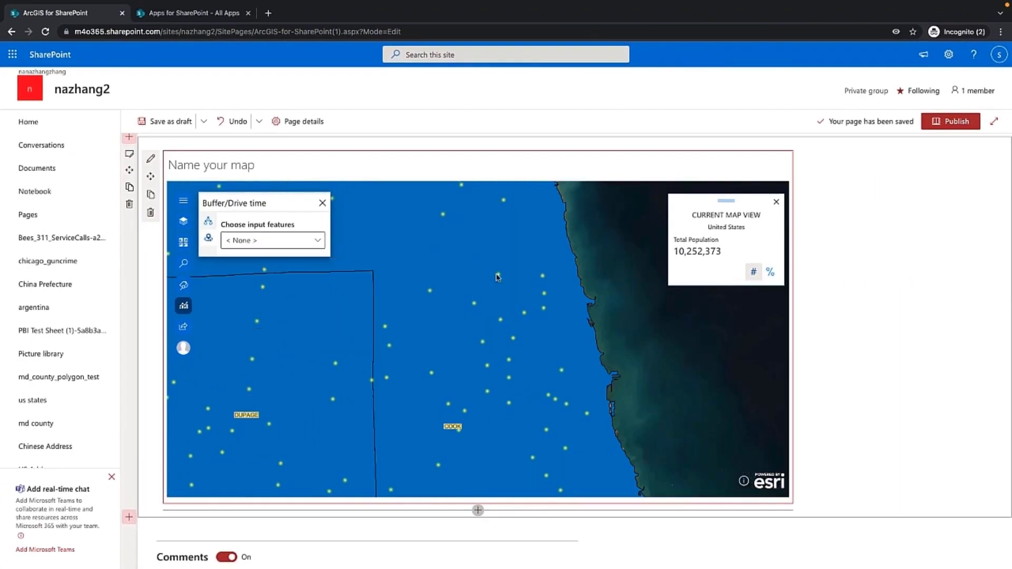
scroll(501, 264, up, 2)
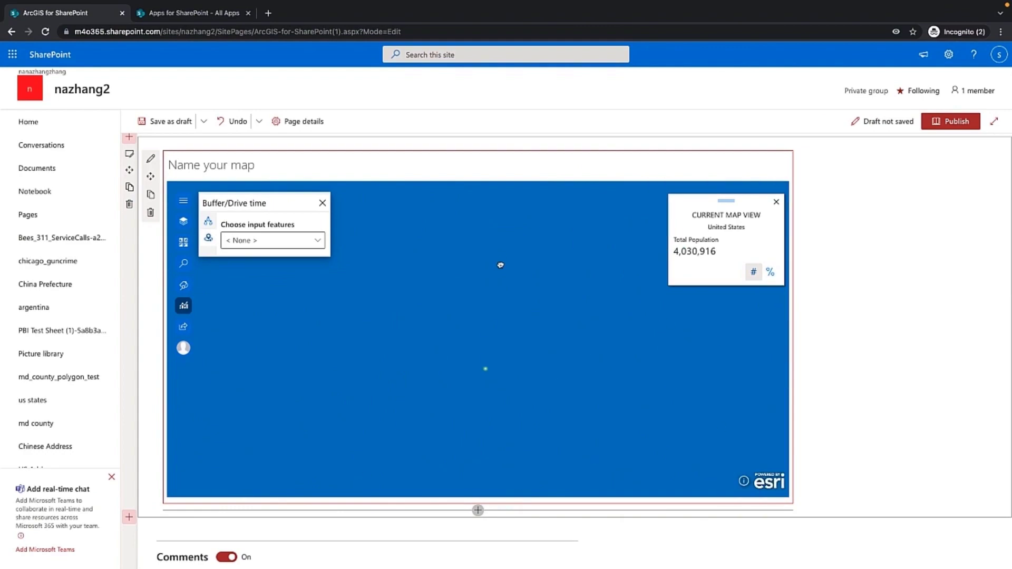
click(184, 223)
click(314, 238)
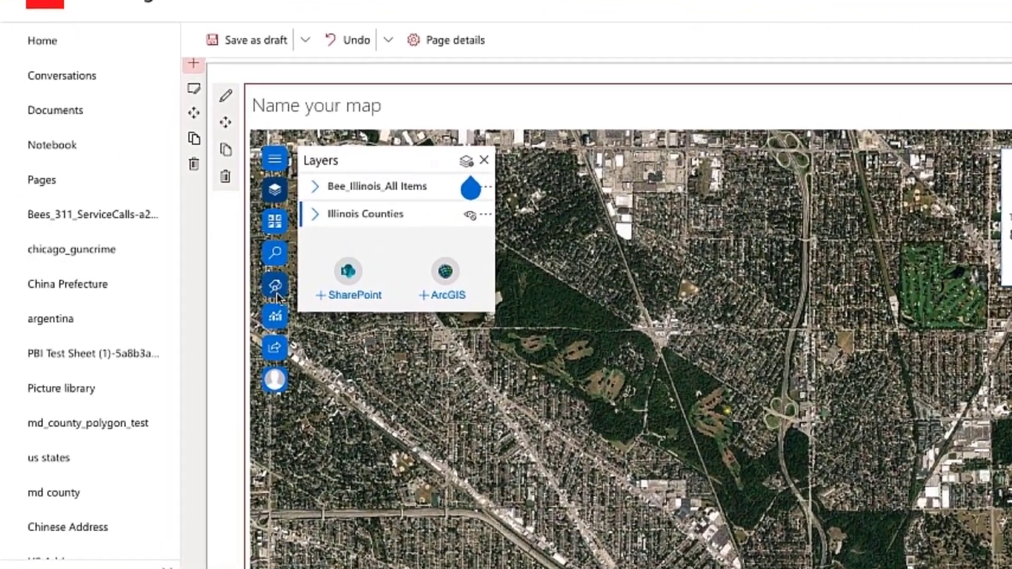
Run a 600-foot ring buffer around a point placed among the houses, saved as BeesLocationNew.
click(183, 305)
click(214, 240)
click(377, 214)
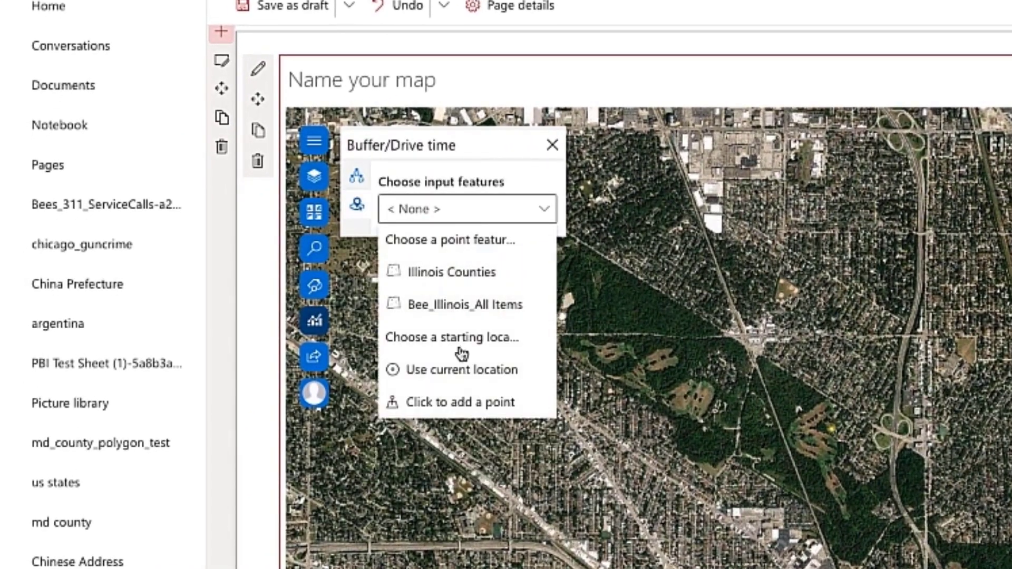
click(453, 402)
scroll(836, 415, up, 2)
scroll(835, 415, up, 1)
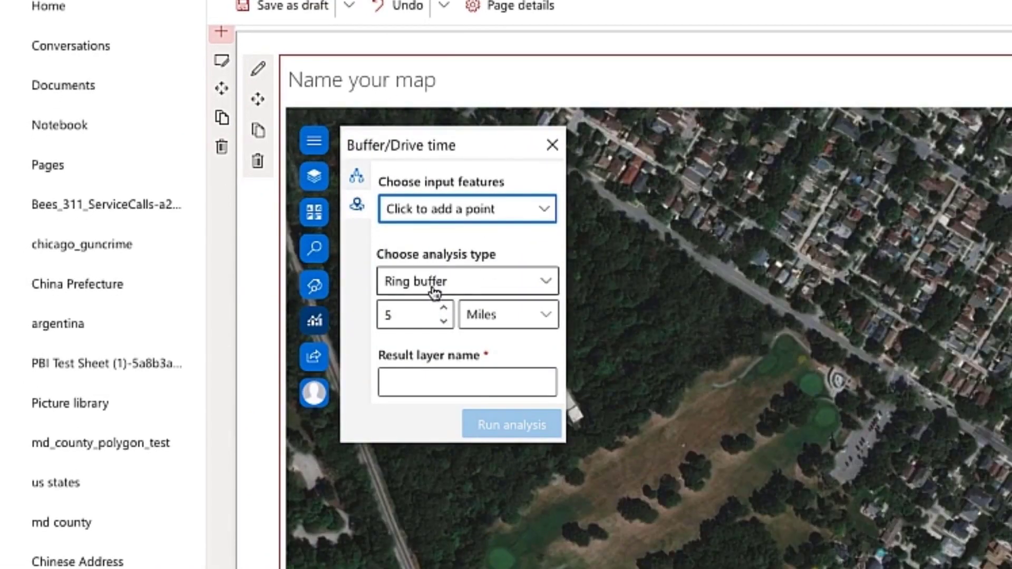
text(600)
click(508, 315)
click(476, 445)
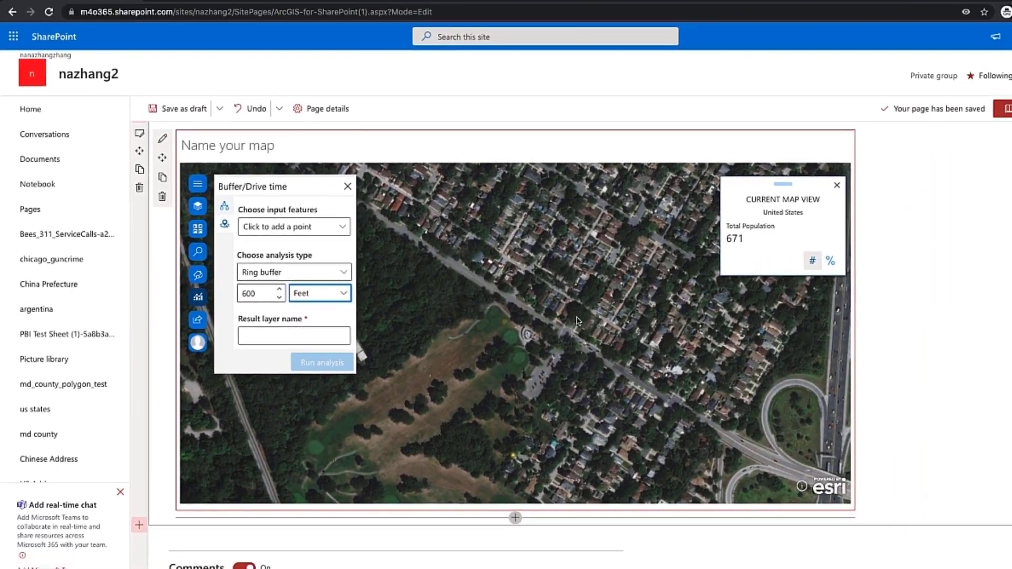
click(652, 327)
click(341, 347)
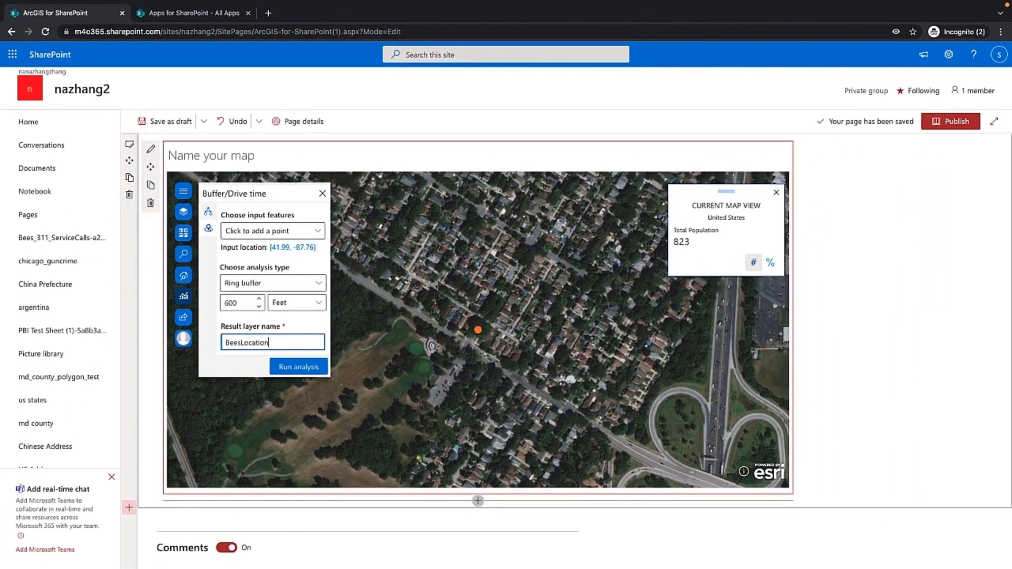
click(299, 366)
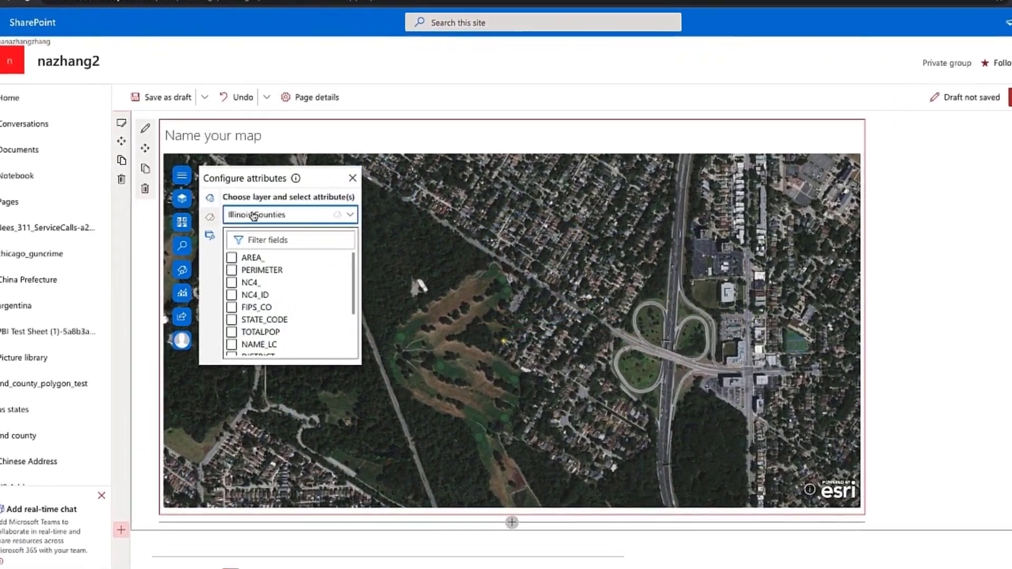
Configure the Bee_Illinois_All Items layer's attributes, clearing ID and checking Firm Name.
click(254, 215)
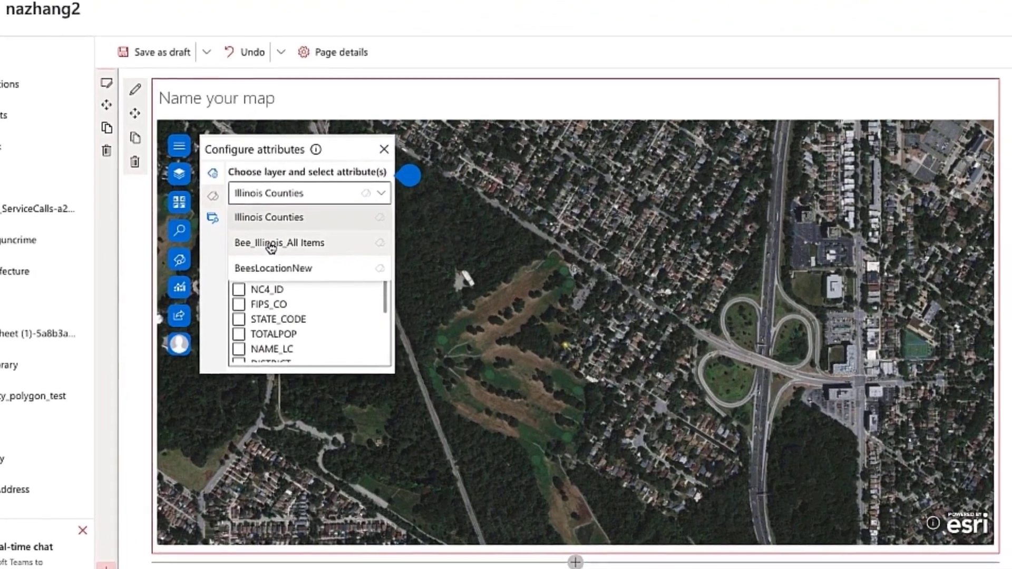
click(235, 261)
click(257, 257)
click(258, 241)
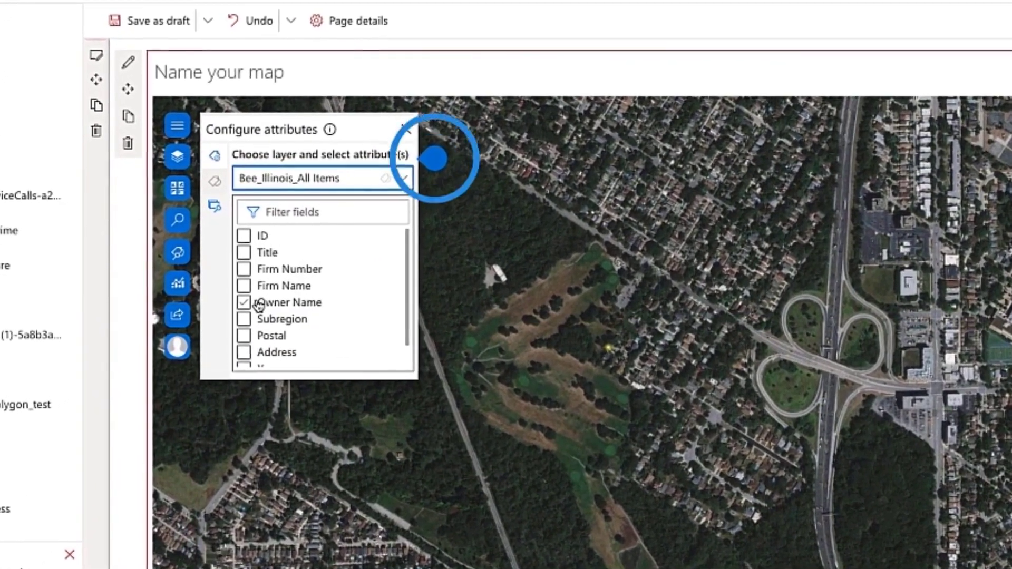
click(241, 288)
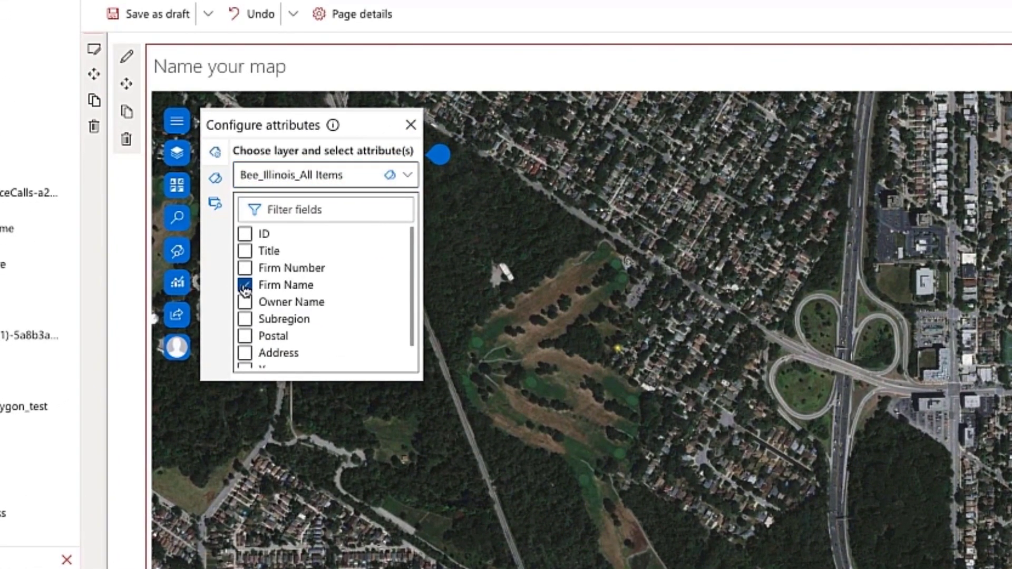
Open the AtAGlance library for geotagging and preview its apiary documents.
click(214, 184)
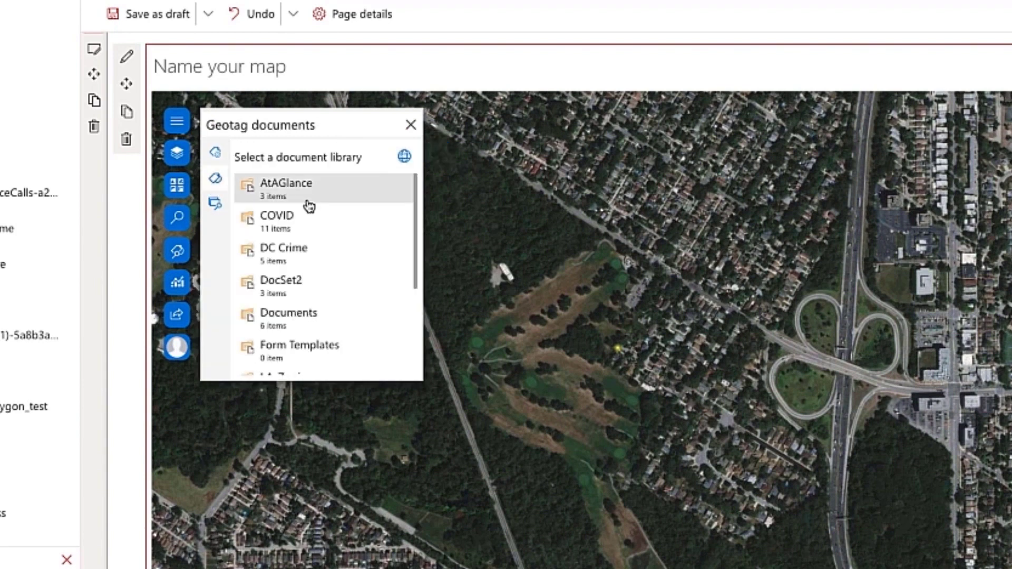
click(306, 190)
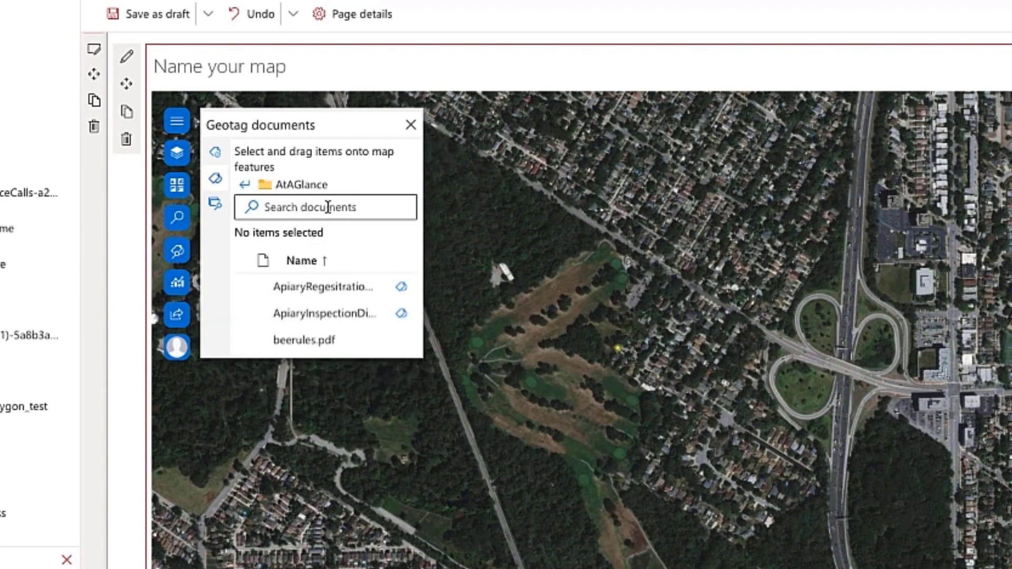
mouse_move(322, 294)
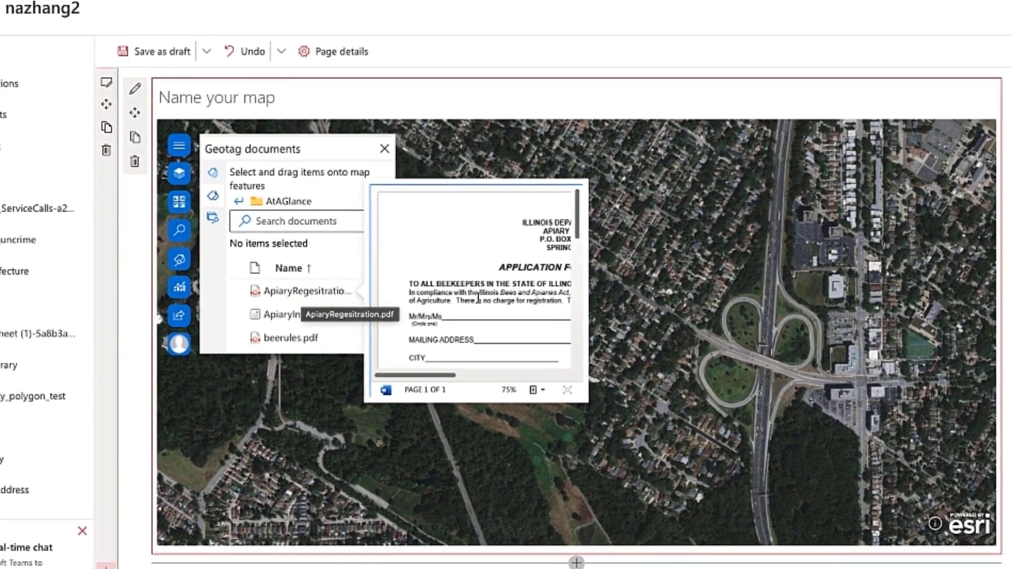
scroll(519, 297, down, 3)
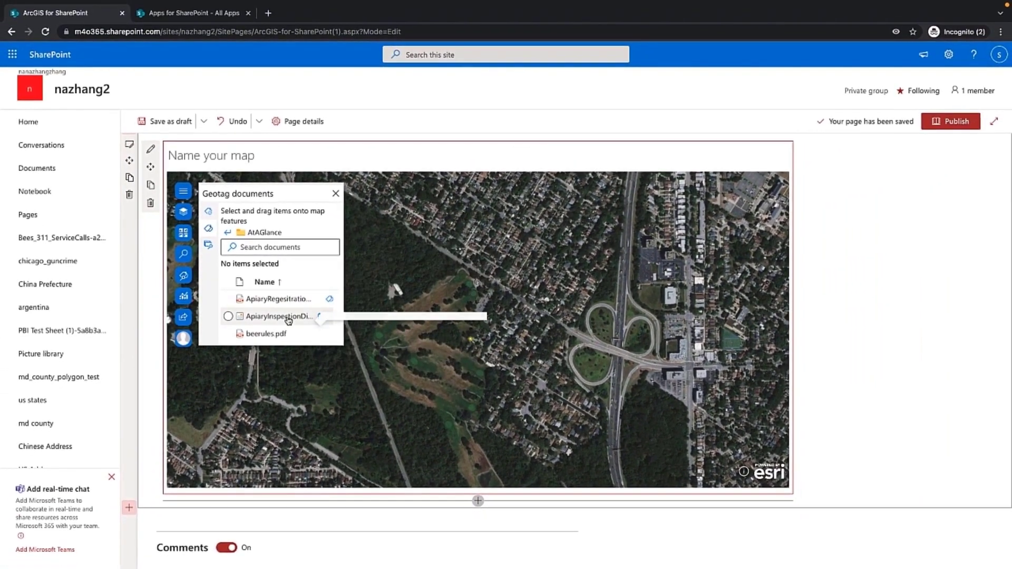
mouse_move(308, 320)
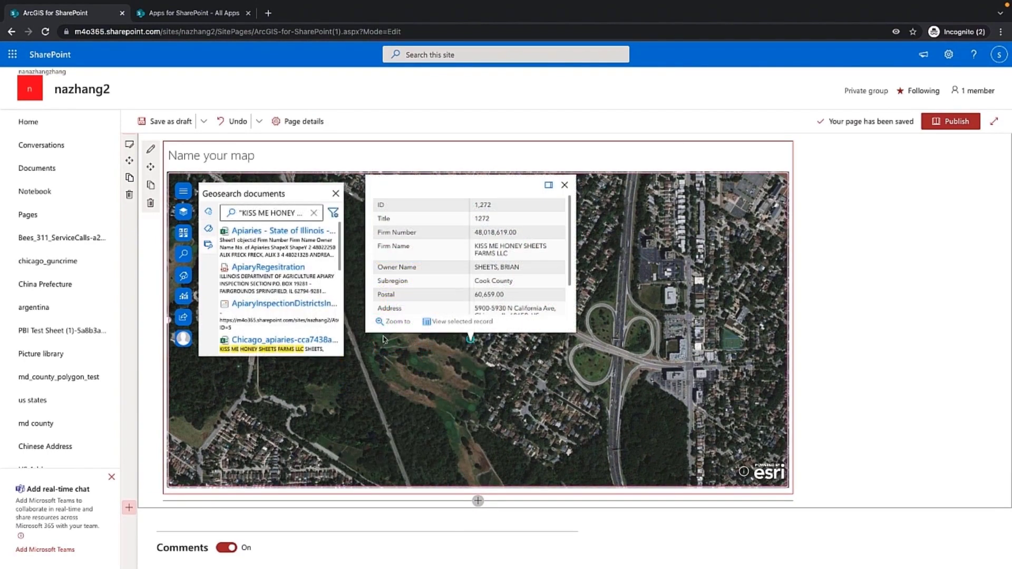
Set the document geosearch to Search within current site with Strict search.
click(334, 214)
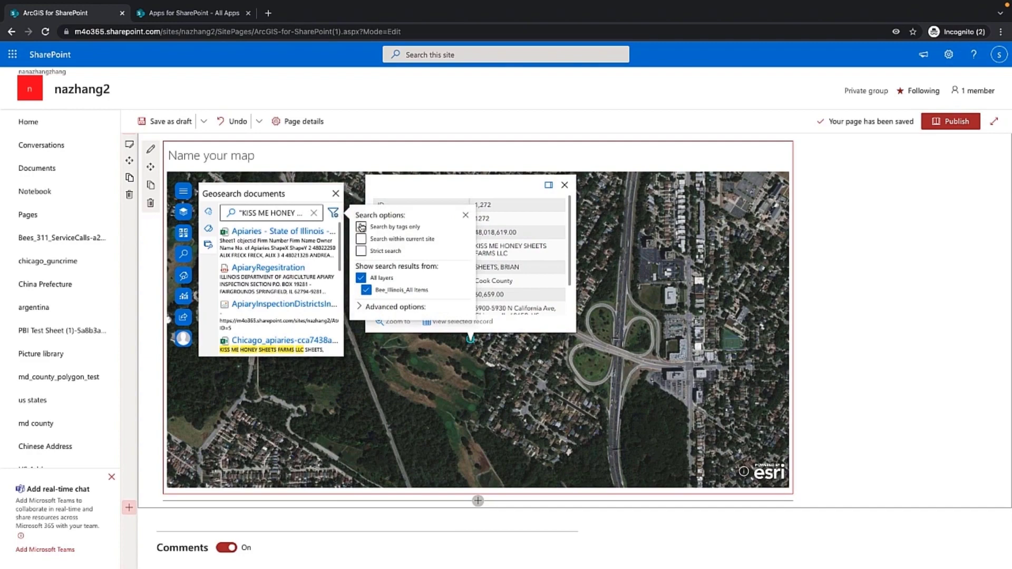
click(362, 240)
click(361, 251)
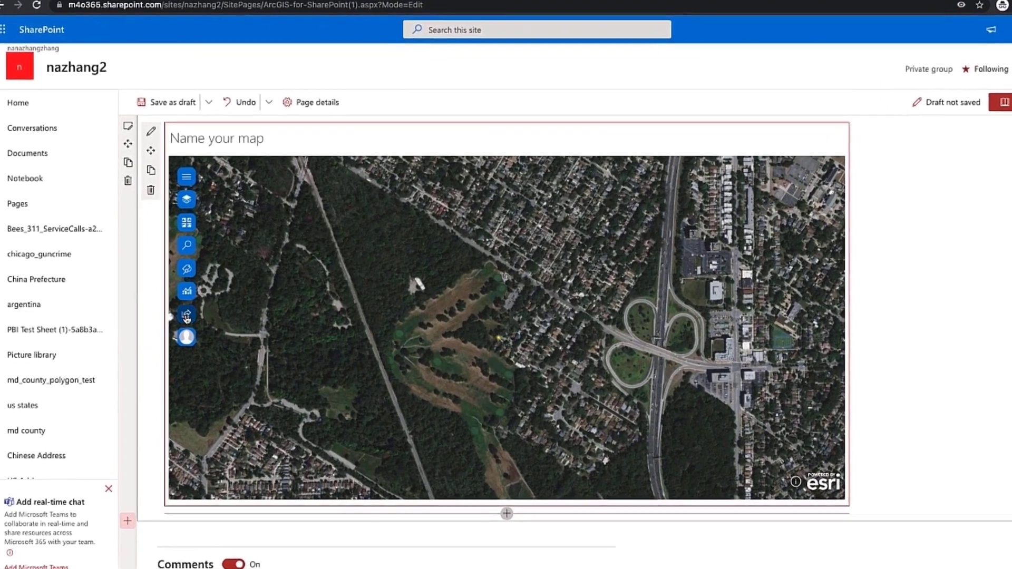
Share the map titled ShareWithOrg to My content.
click(183, 315)
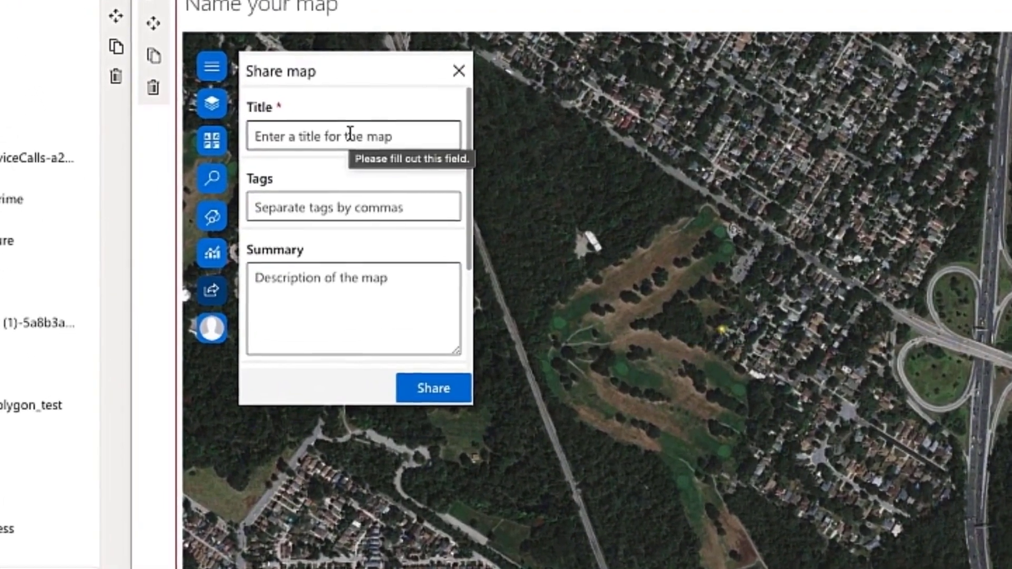
click(331, 153)
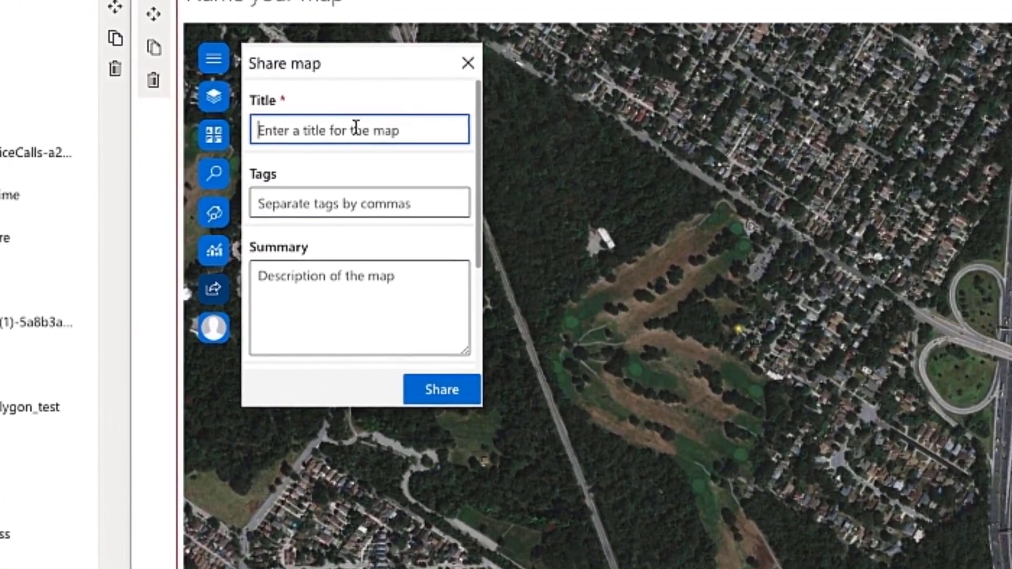
text(Share)
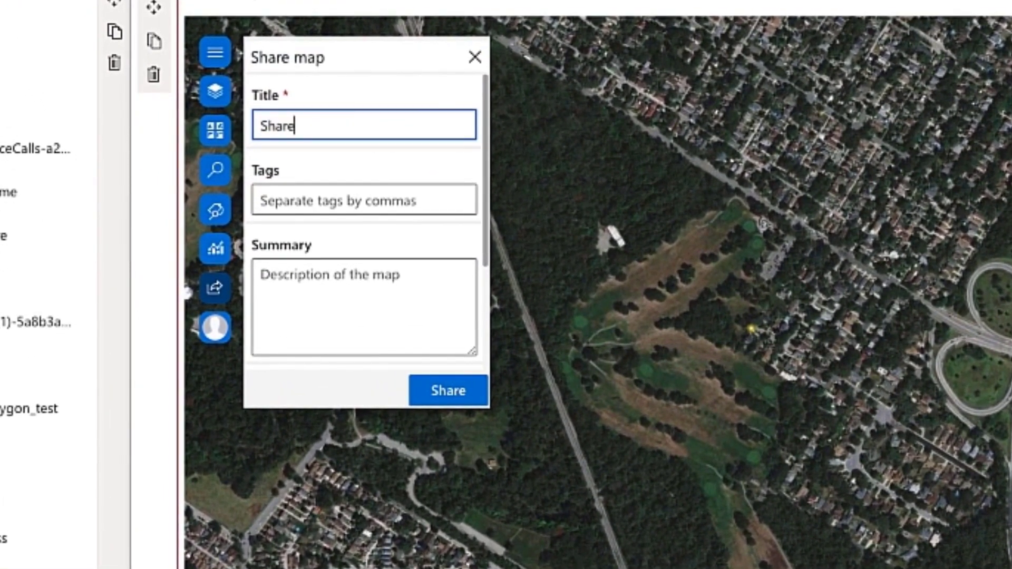
text(WithOrg)
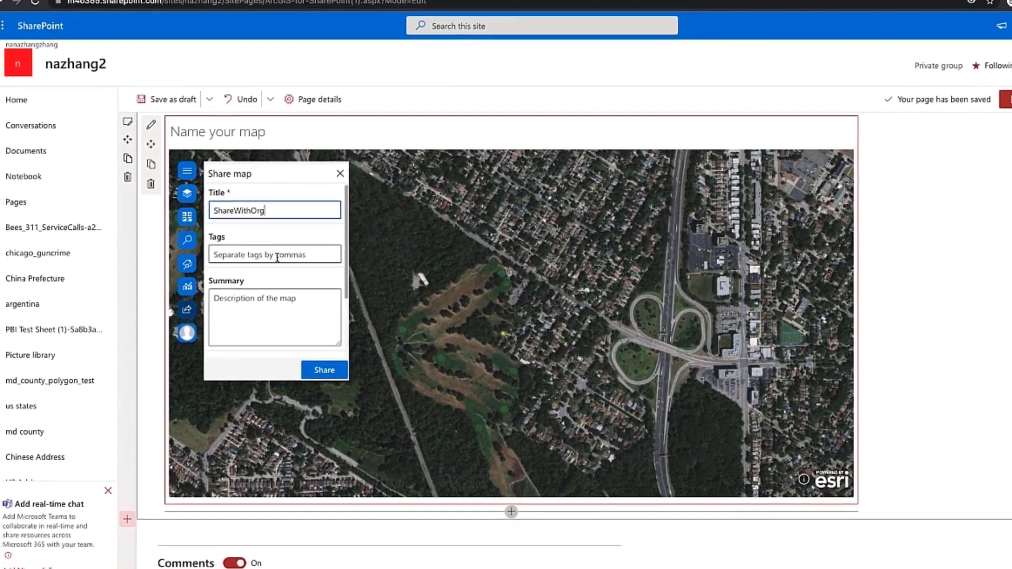
scroll(277, 259, down, 3)
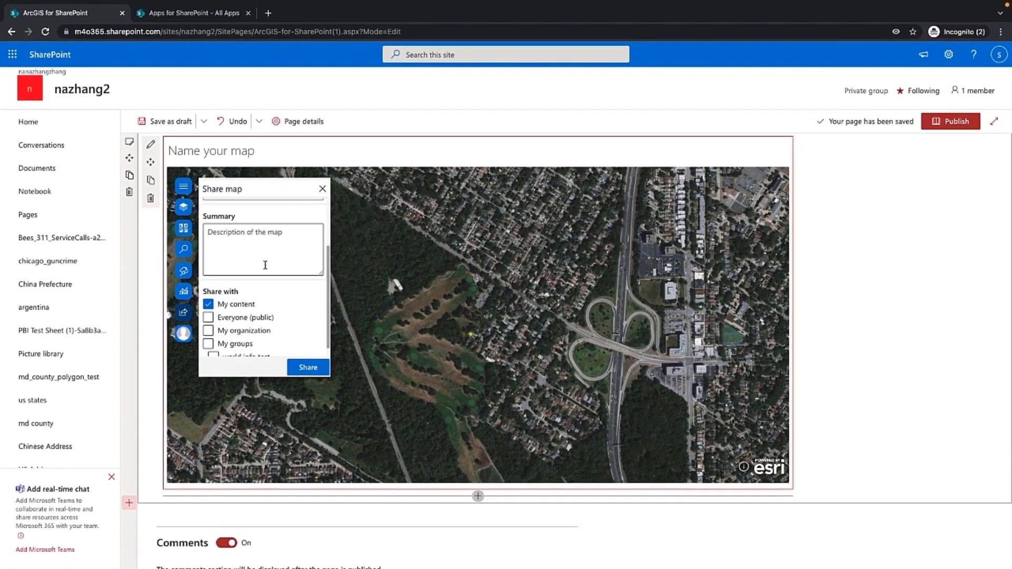
click(308, 368)
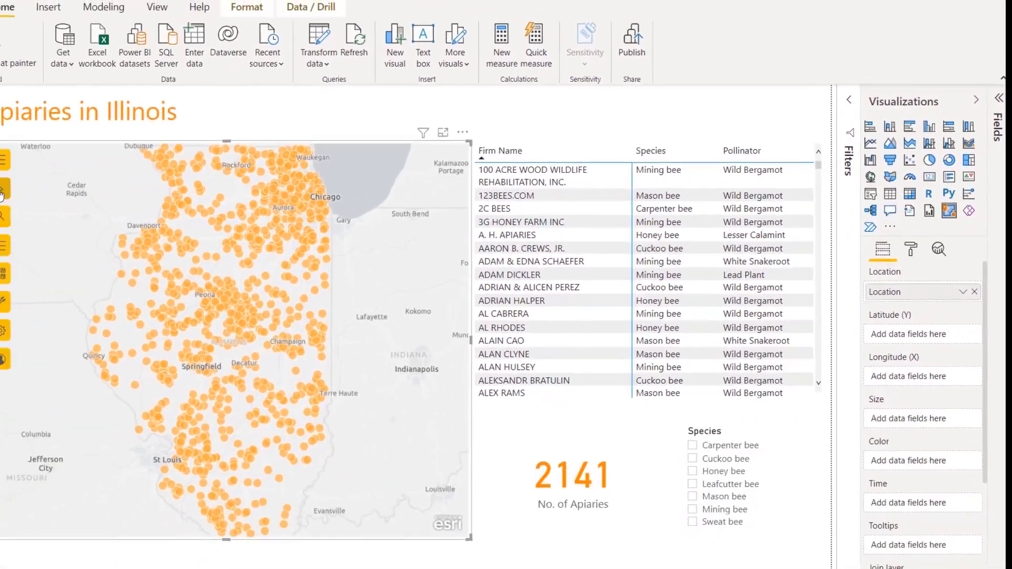
Pick the circle selection option in the map's Select features tool for the Location layer.
click(66, 188)
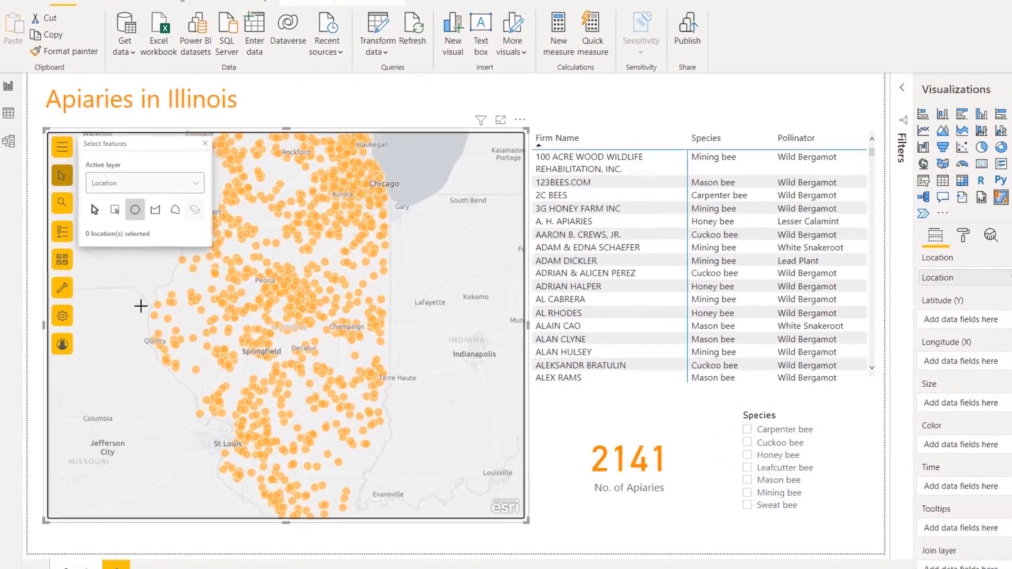
Circle-select two apiaries near Quincy, then add the Global Land Cover layer from Living Atlas.
drag(139, 304, 165, 321)
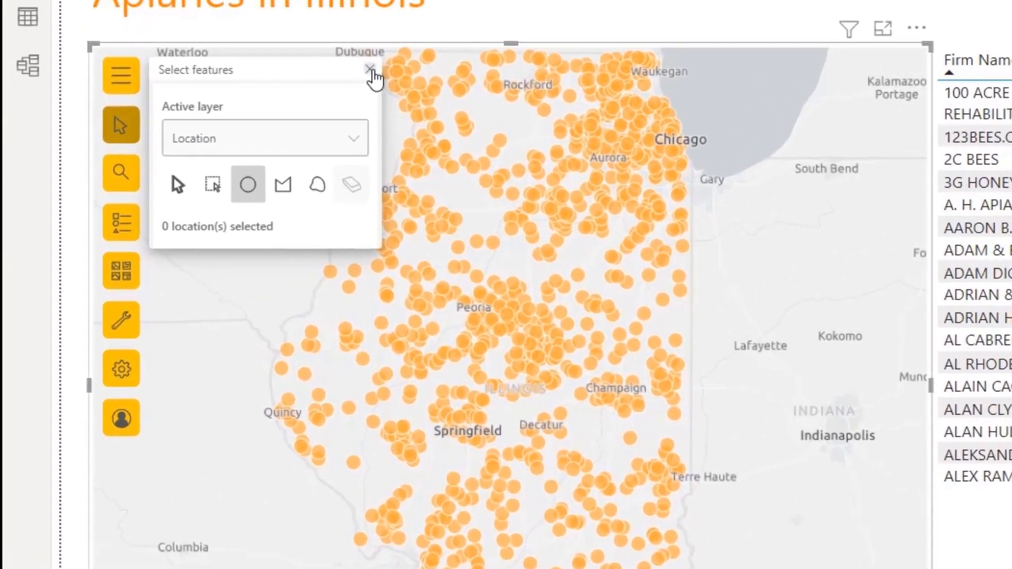
click(290, 110)
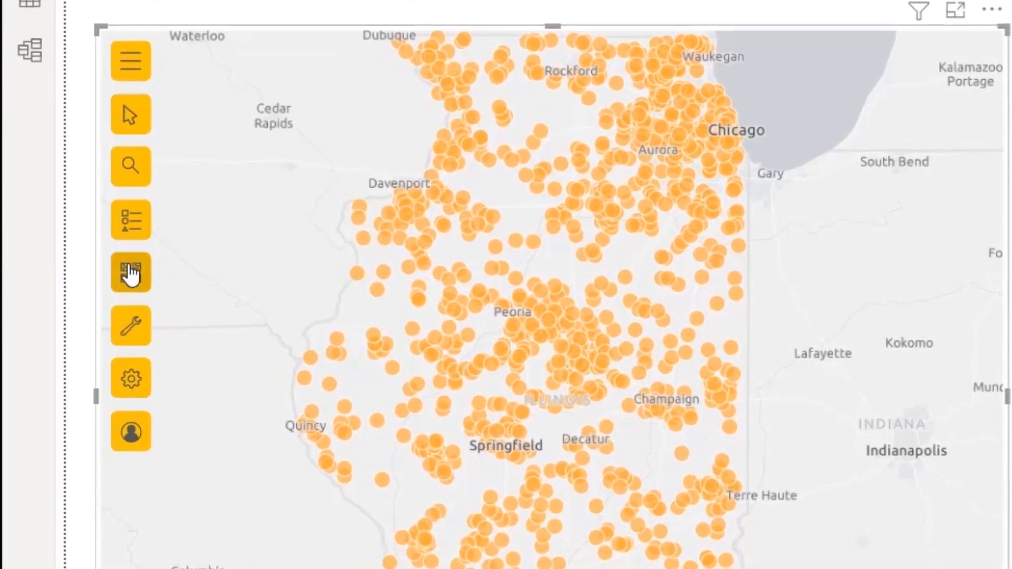
click(131, 274)
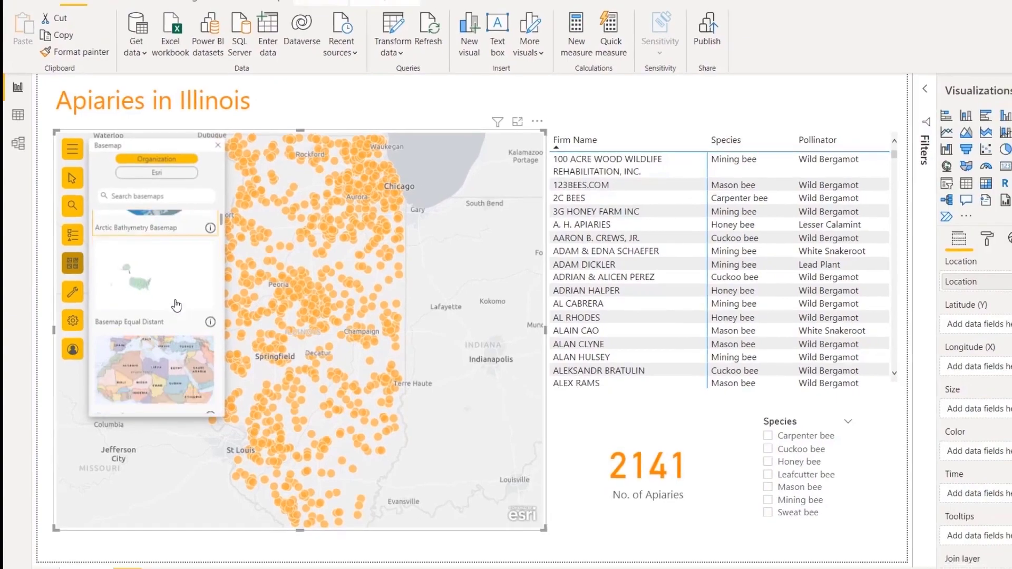
scroll(321, 352, down, 5)
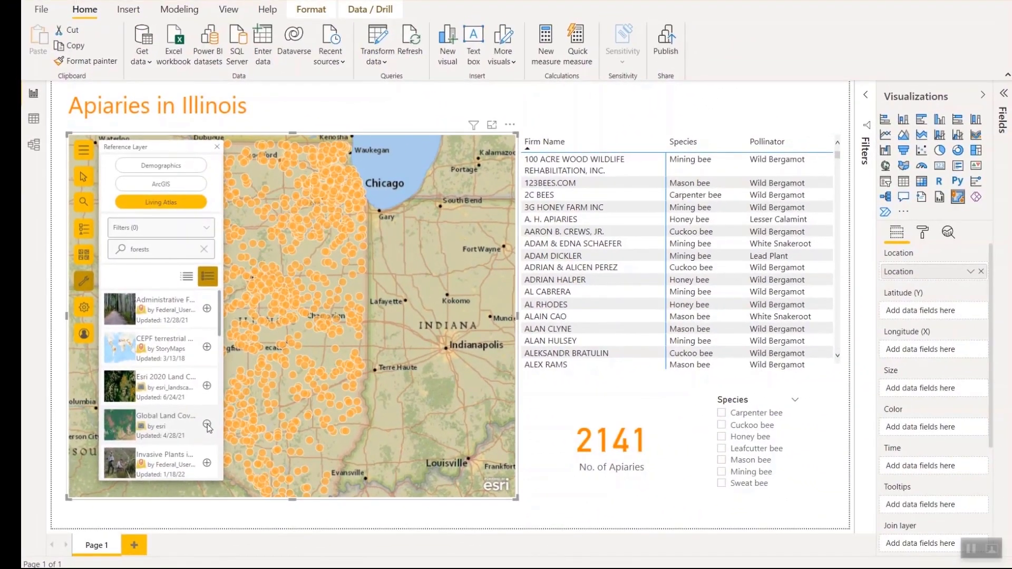
click(207, 426)
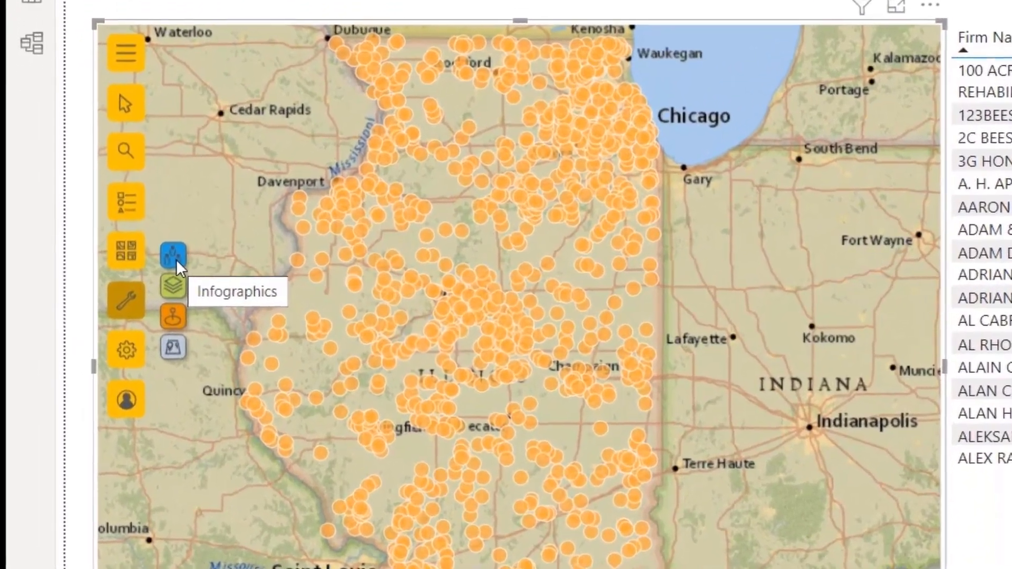
Add a % Developed (NLCD) infographic from the Landscape popular variables, reading 10.6.
click(103, 266)
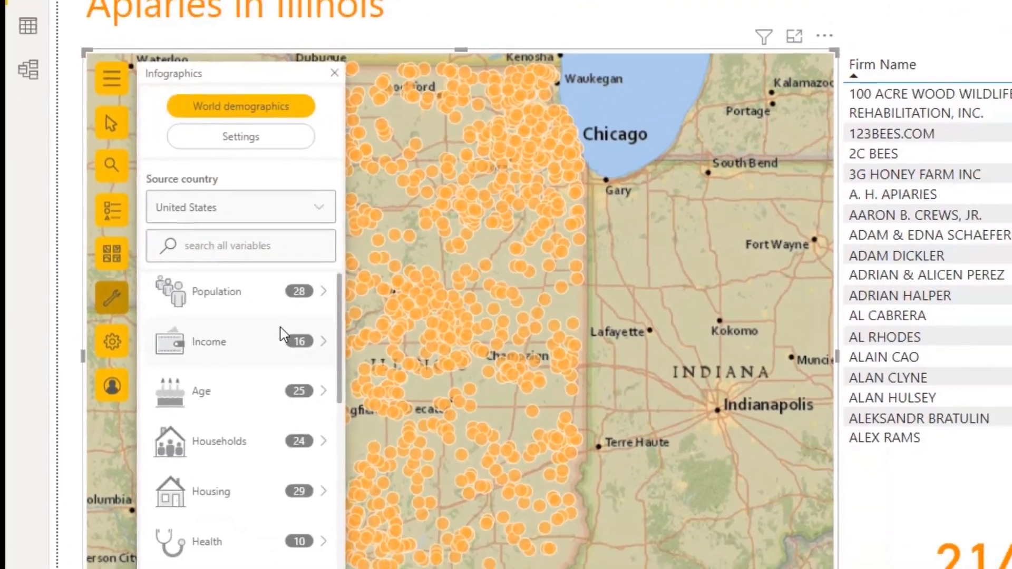
scroll(285, 335, down, 6)
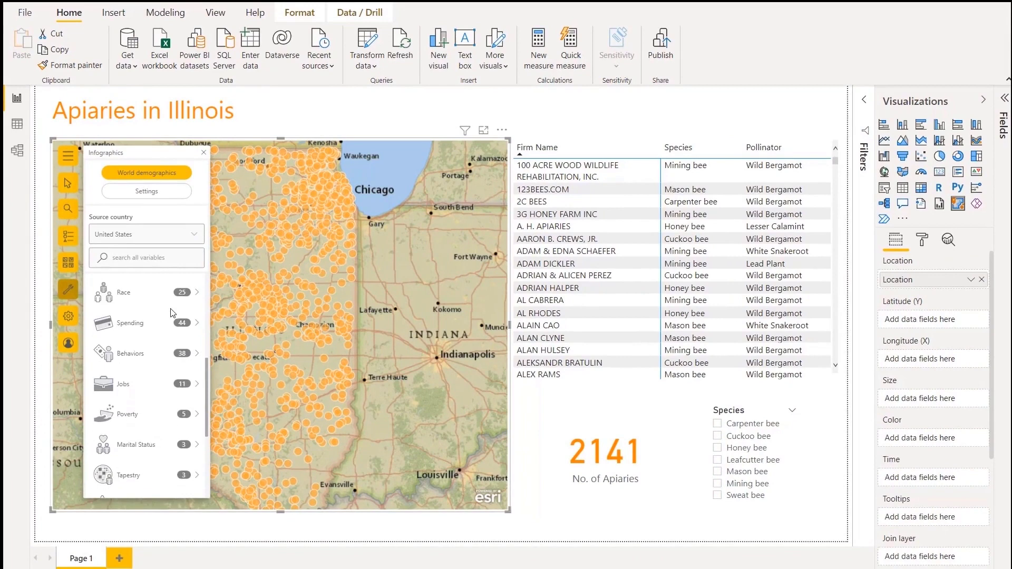
scroll(172, 313, down, 2)
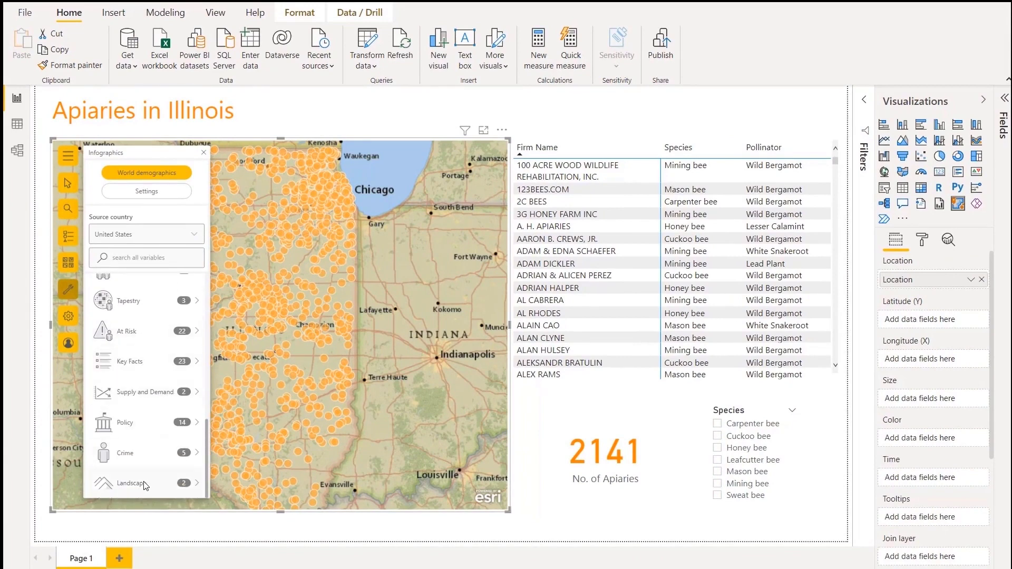
click(146, 484)
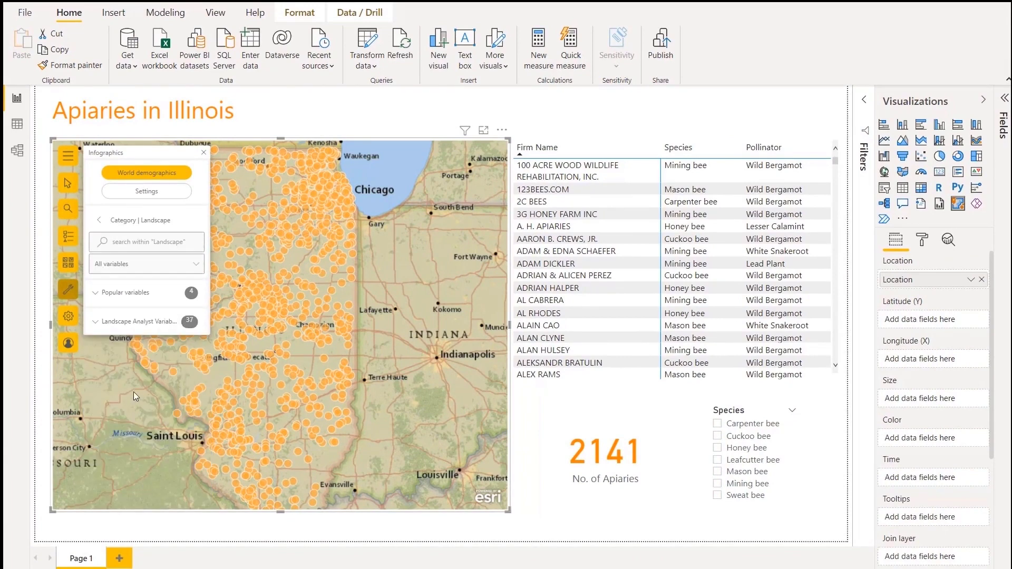
click(143, 297)
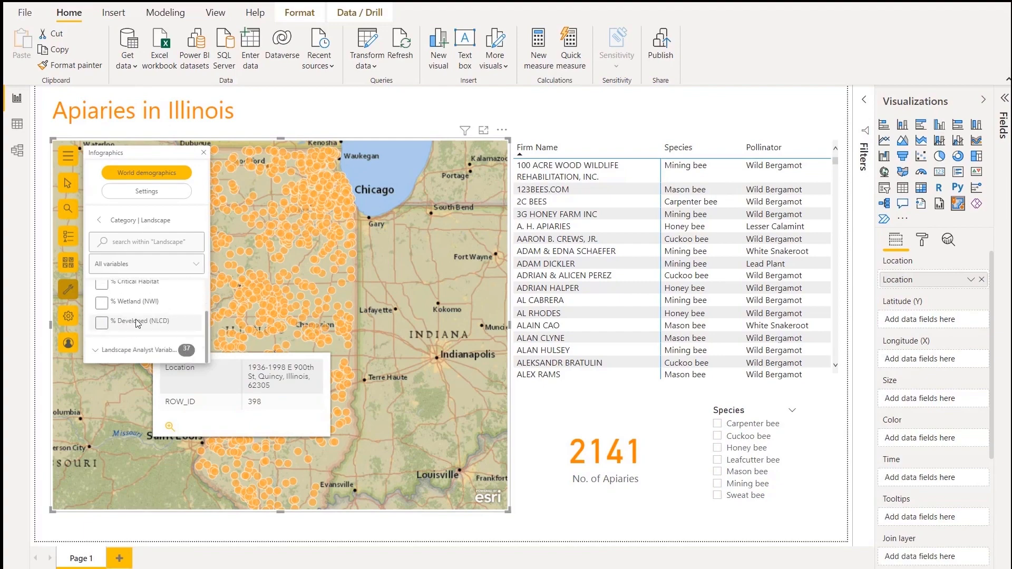
click(137, 324)
click(68, 290)
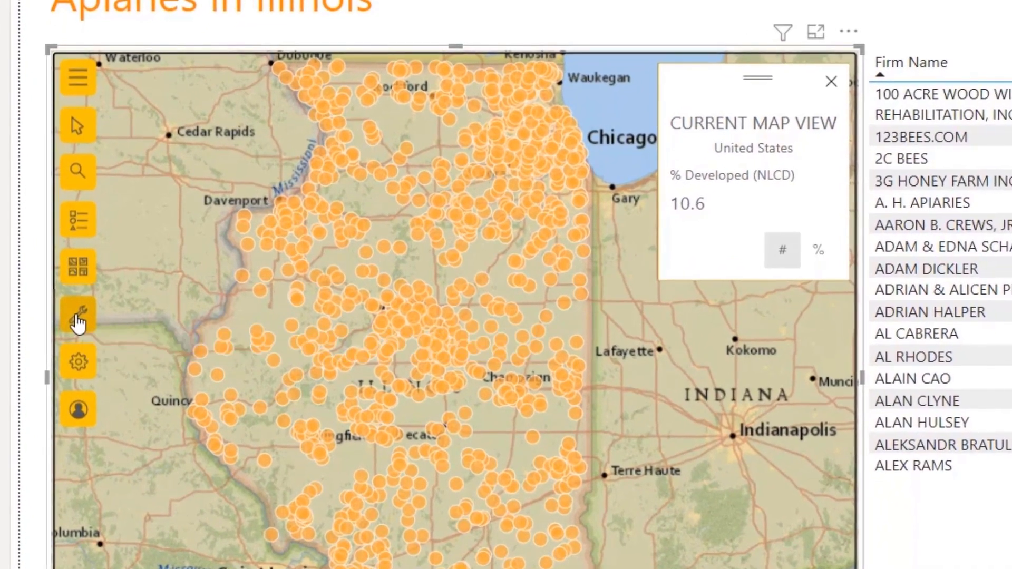
click(77, 319)
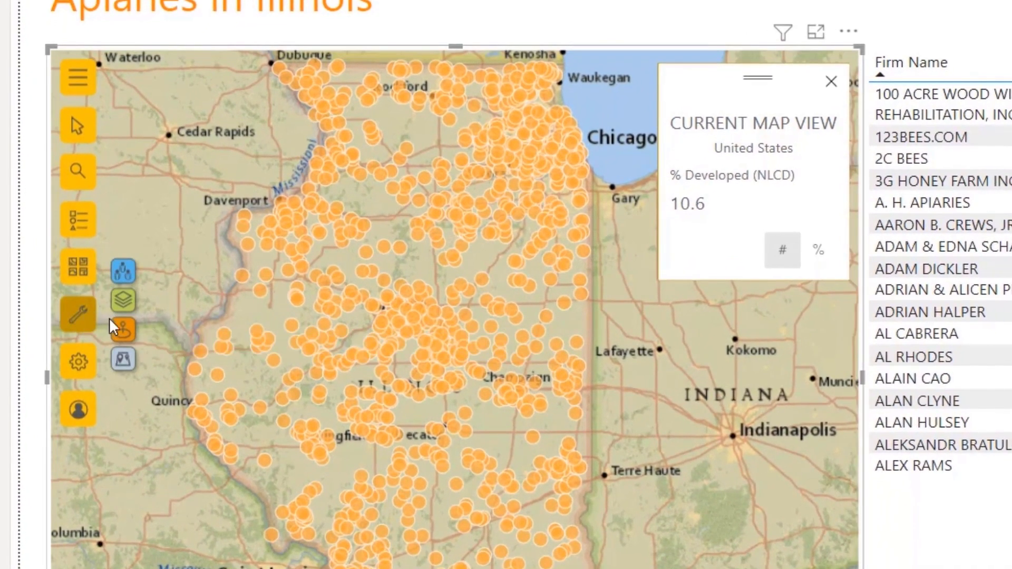
Run a 10-mile ring buffer on four circled southern Illinois apiaries from the Location layer.
click(123, 327)
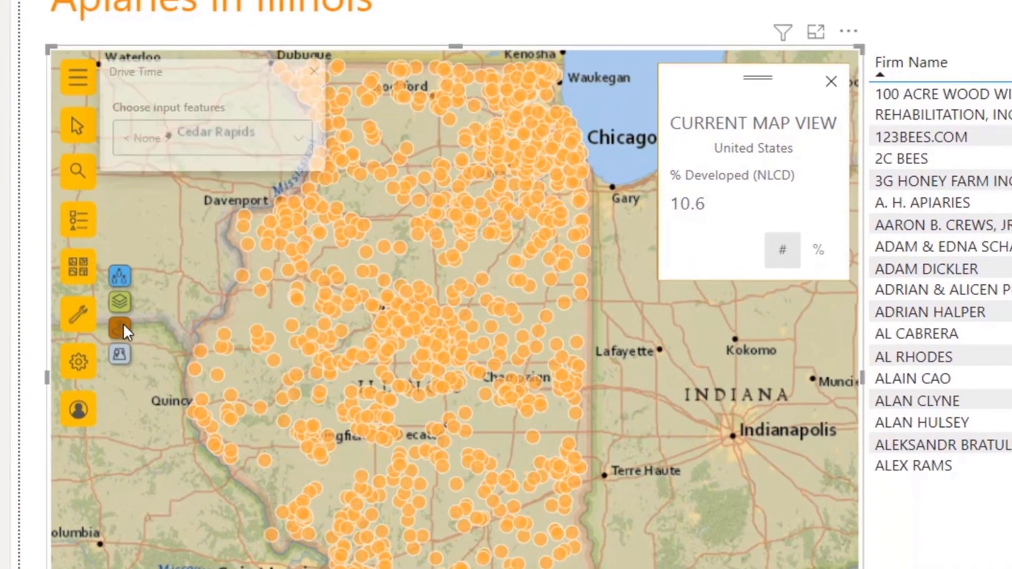
click(179, 148)
click(176, 221)
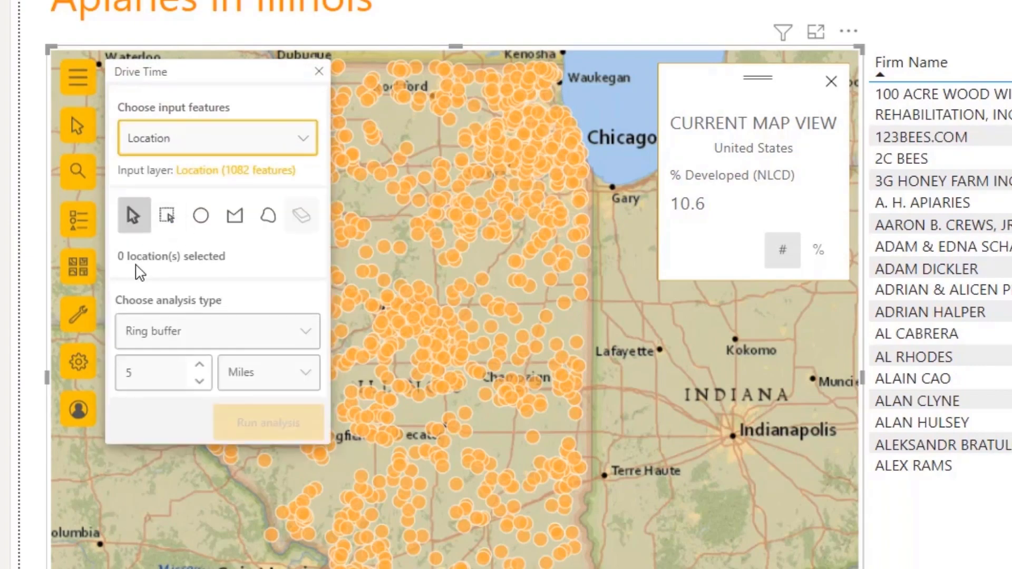
click(201, 215)
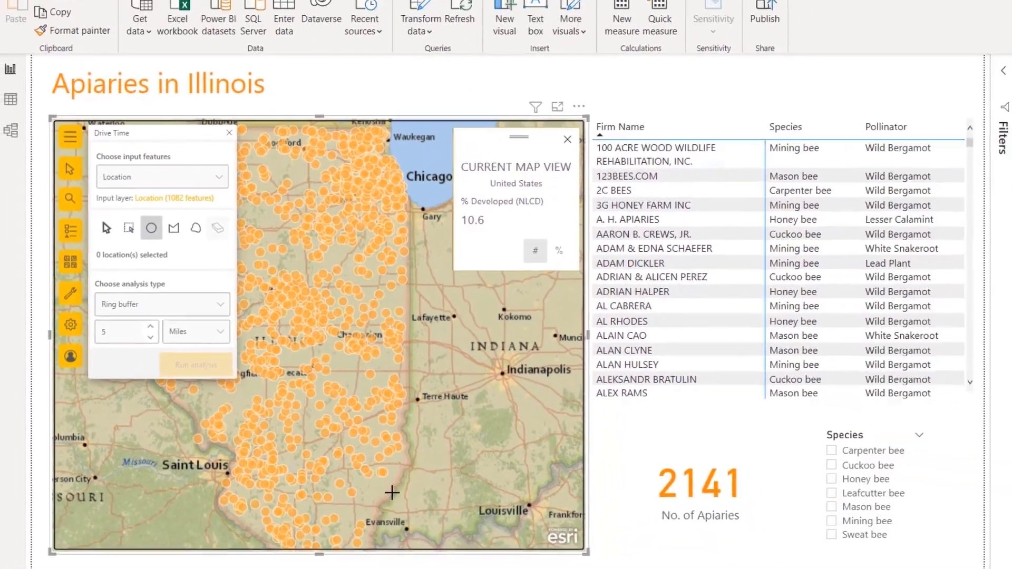
drag(431, 556, 459, 522)
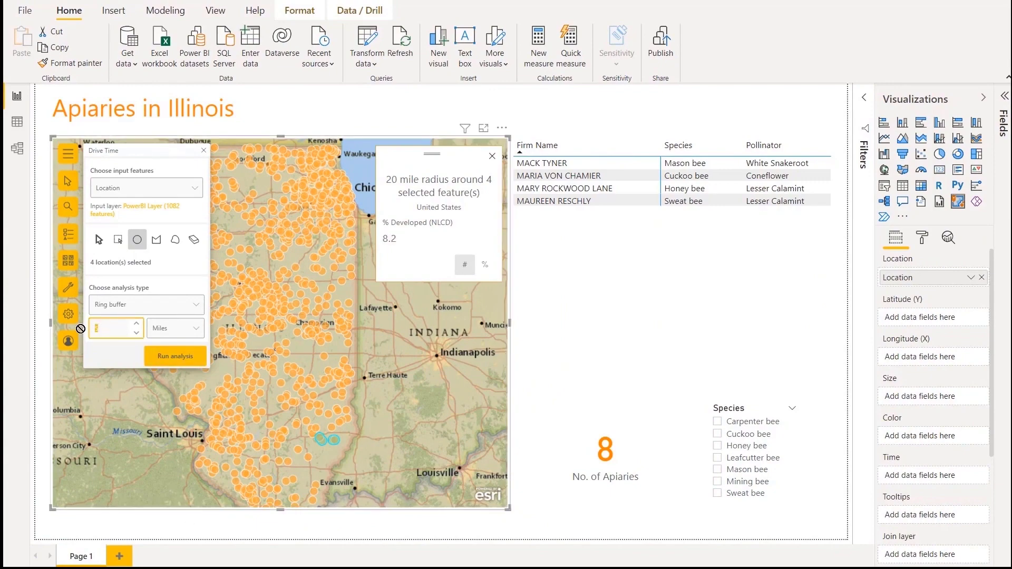
text(10)
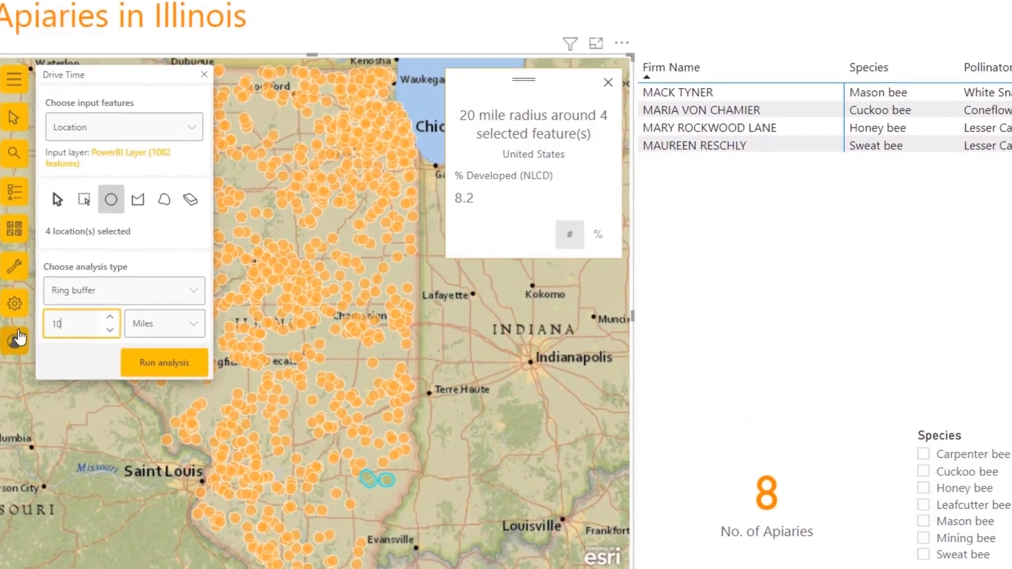
click(150, 361)
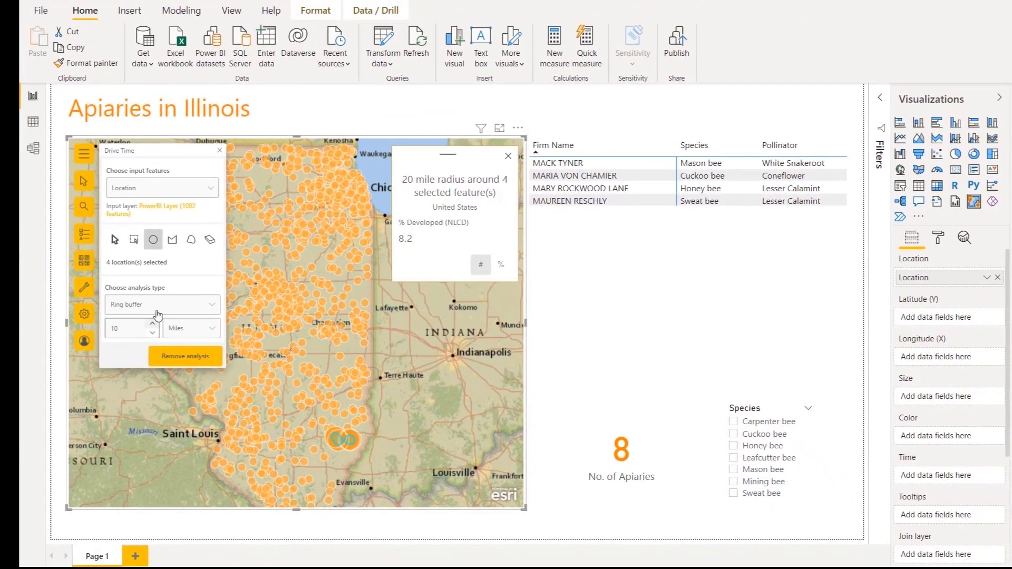
click(185, 356)
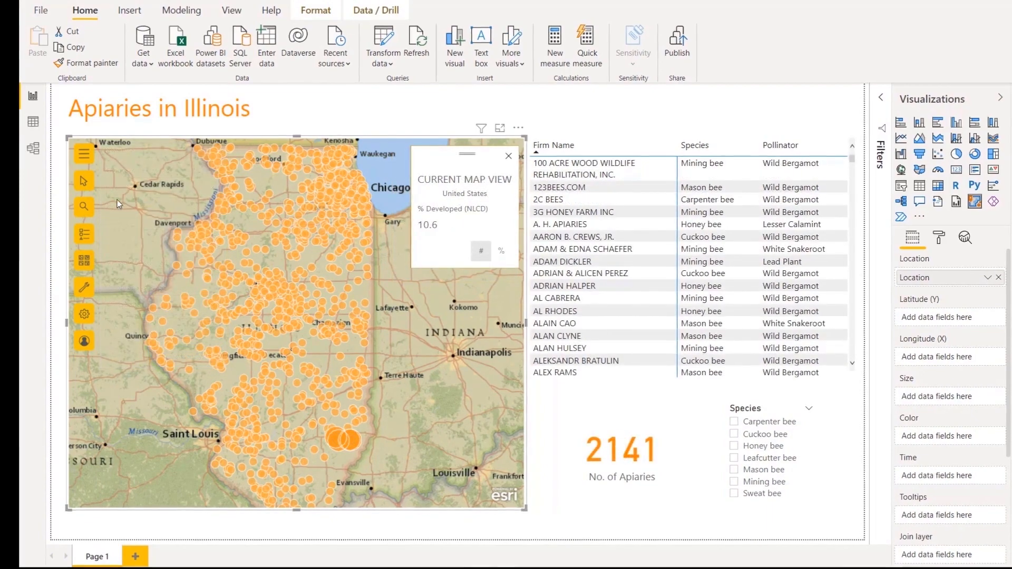
Enable clustering on the Location layer and widen the cluster radius toward High.
click(84, 233)
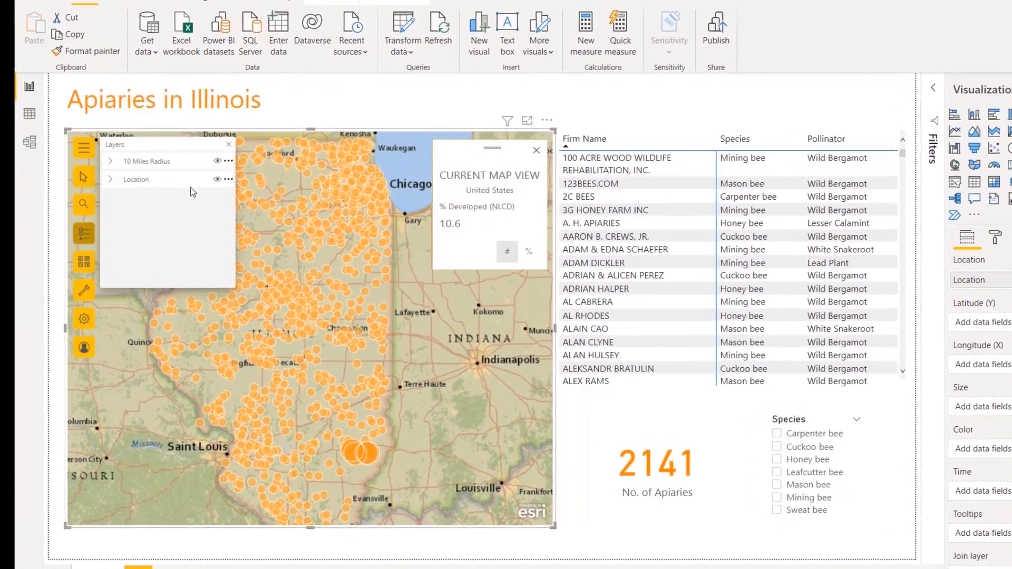
click(228, 180)
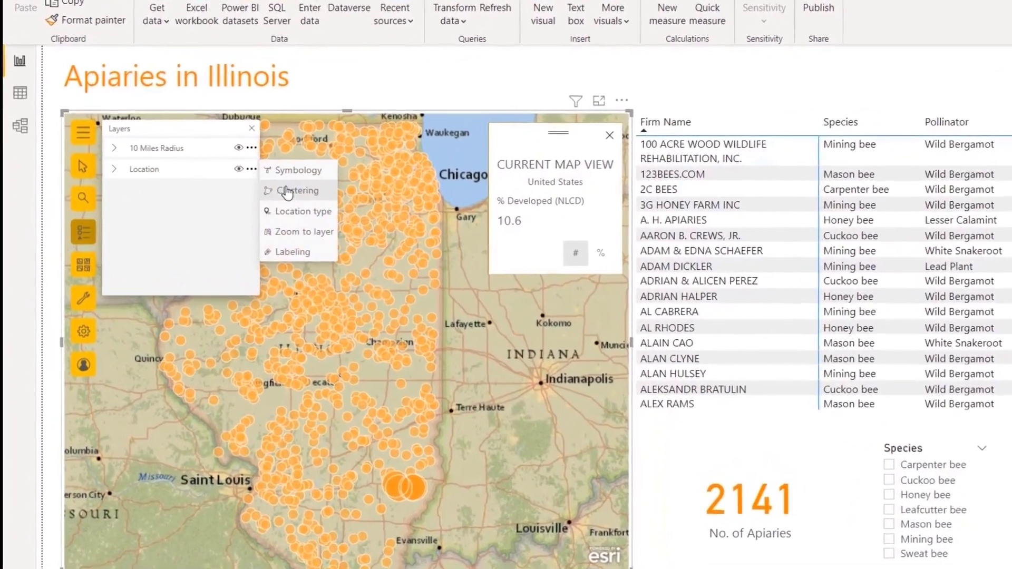
click(288, 193)
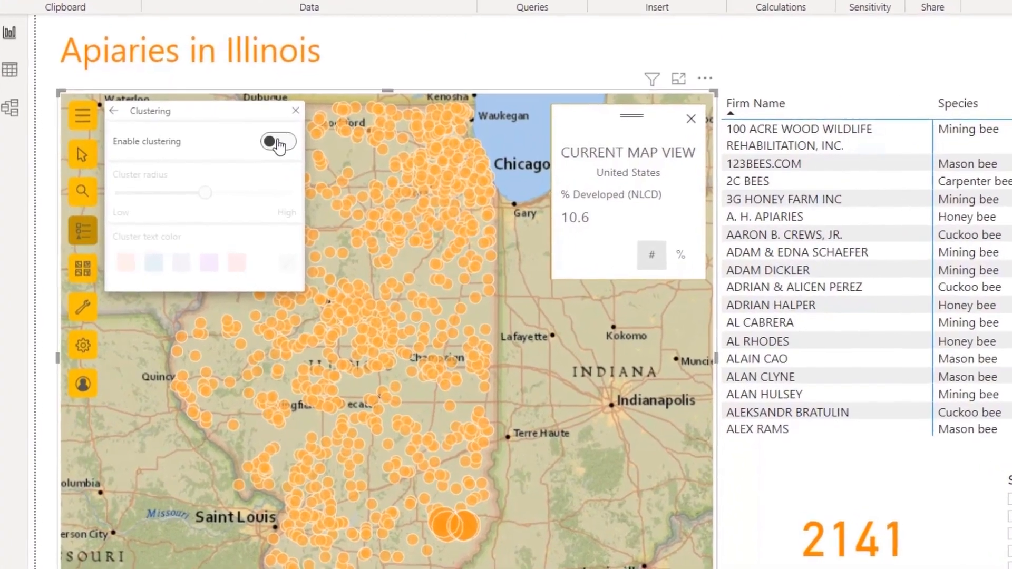
click(252, 156)
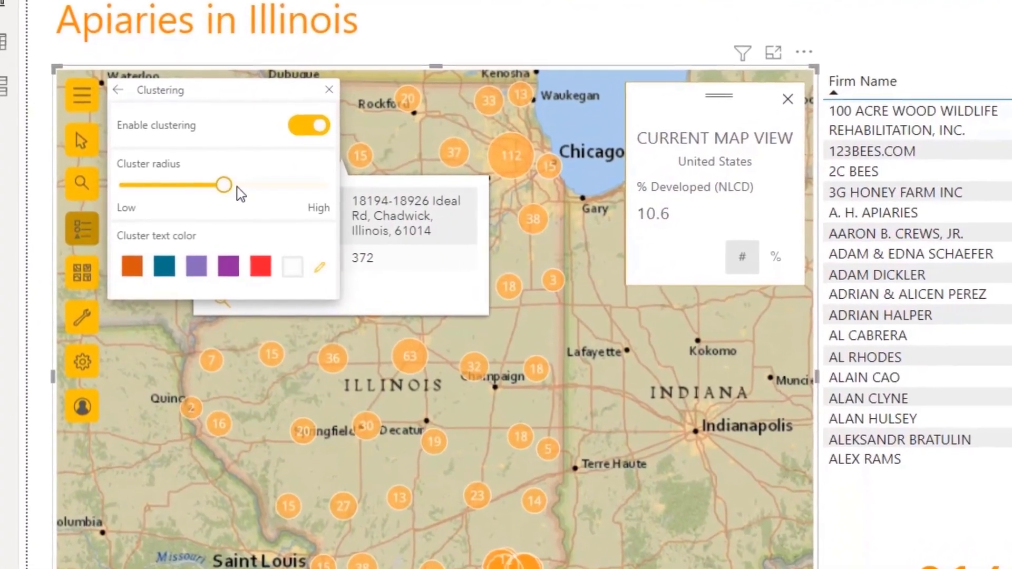
drag(240, 194, 254, 191)
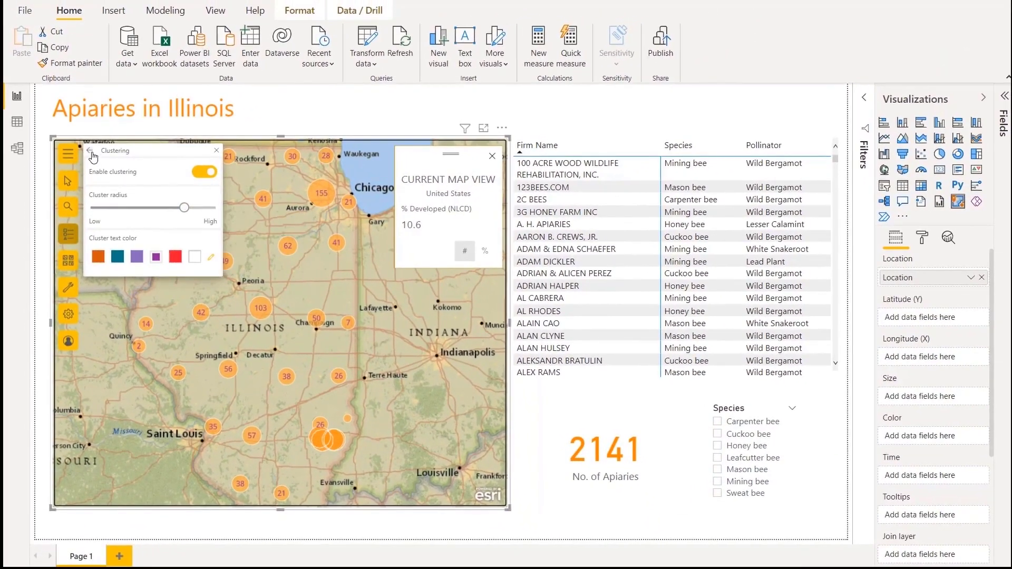
Style the Location markers as orange diamonds with fill transparency 50.
click(91, 152)
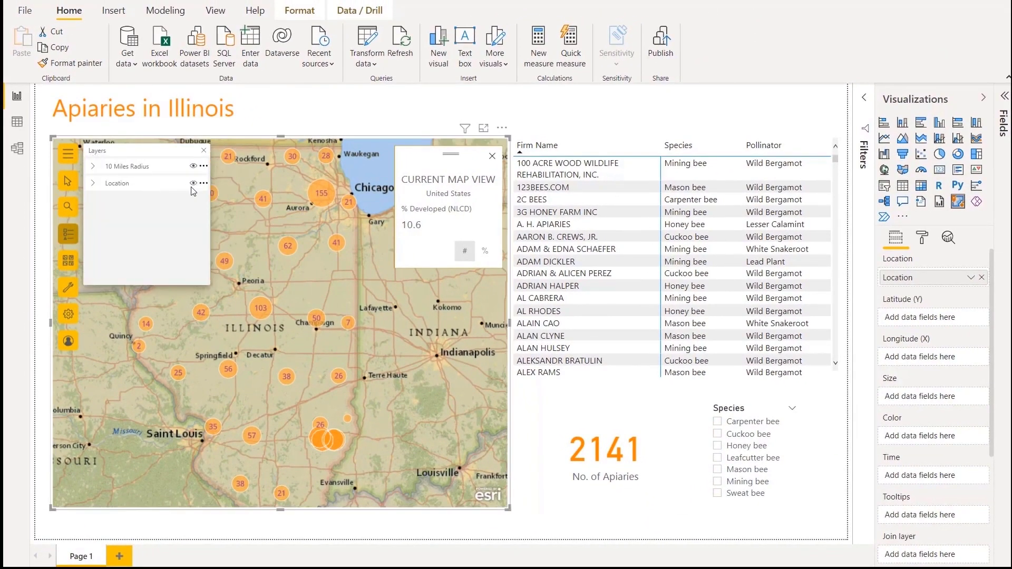
click(218, 188)
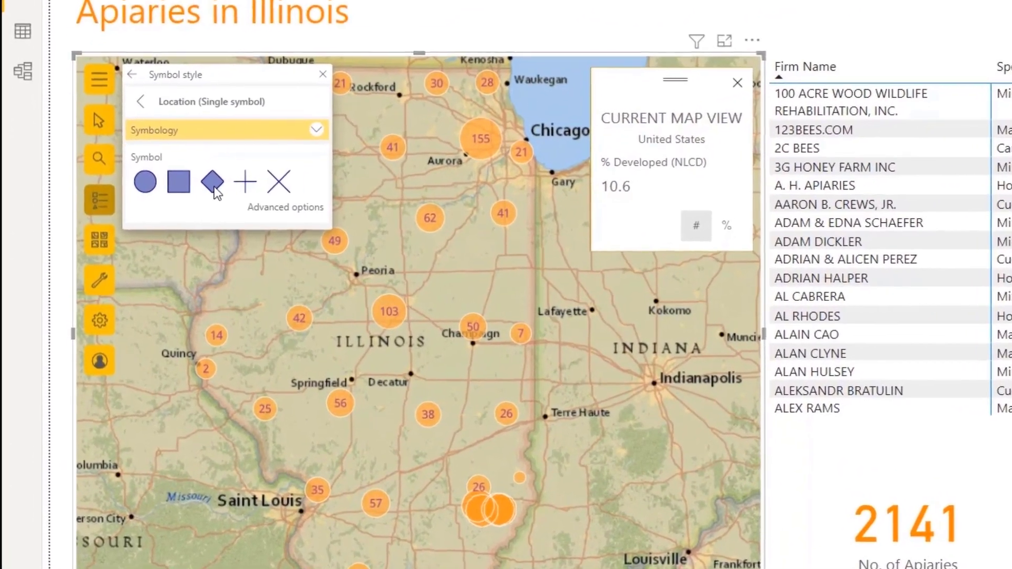
click(180, 200)
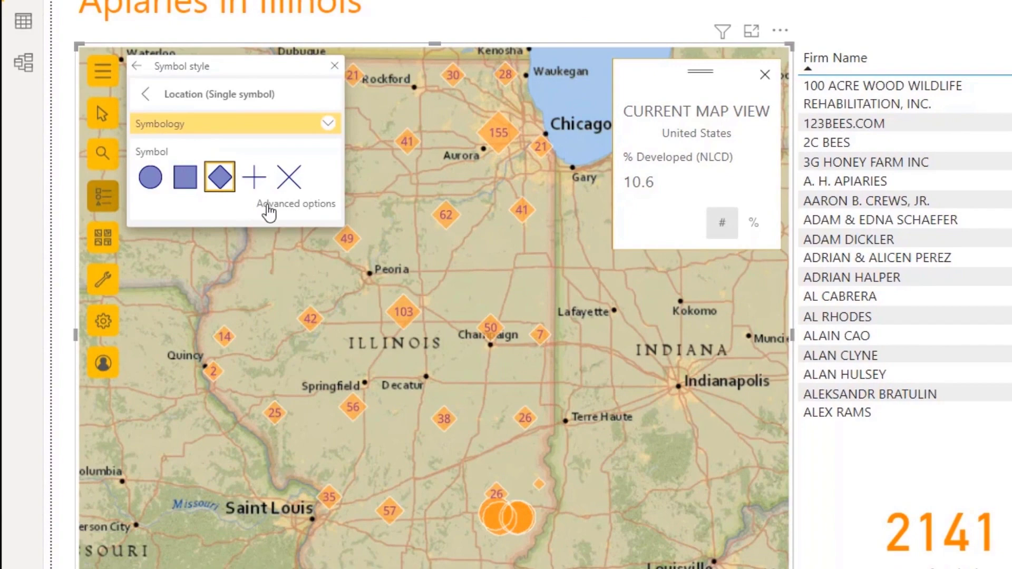
click(269, 206)
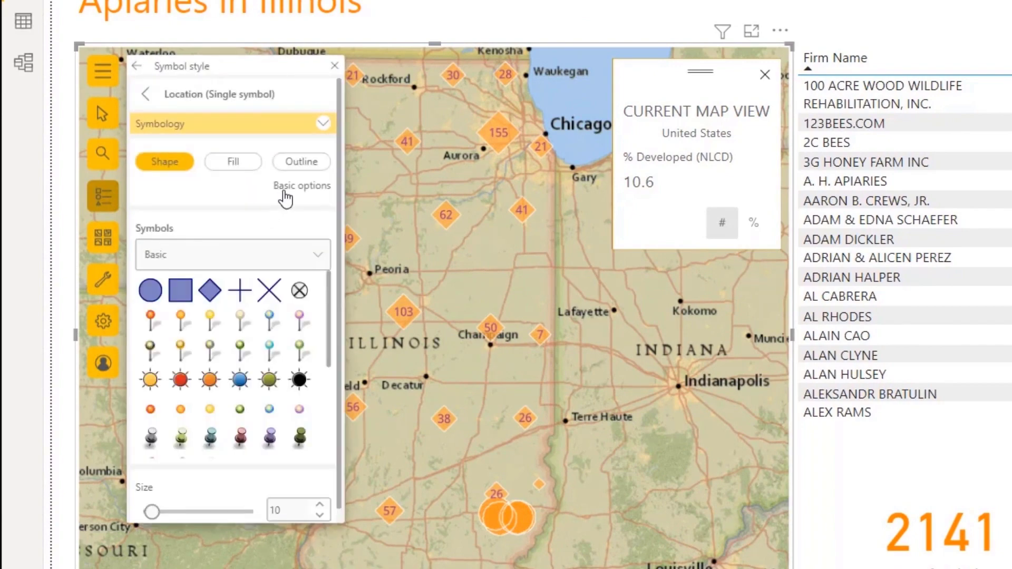
click(233, 161)
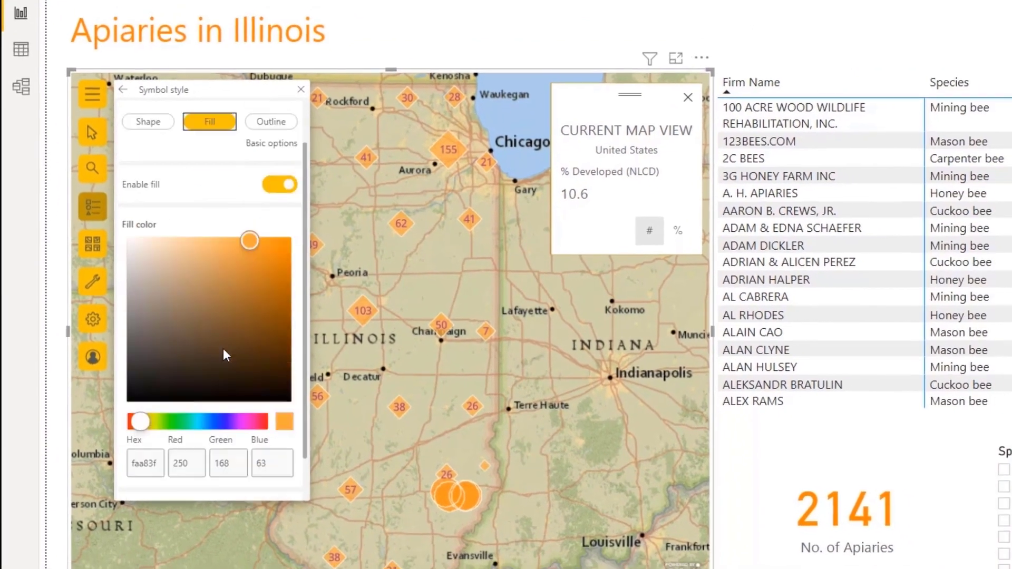
scroll(223, 349, down, 2)
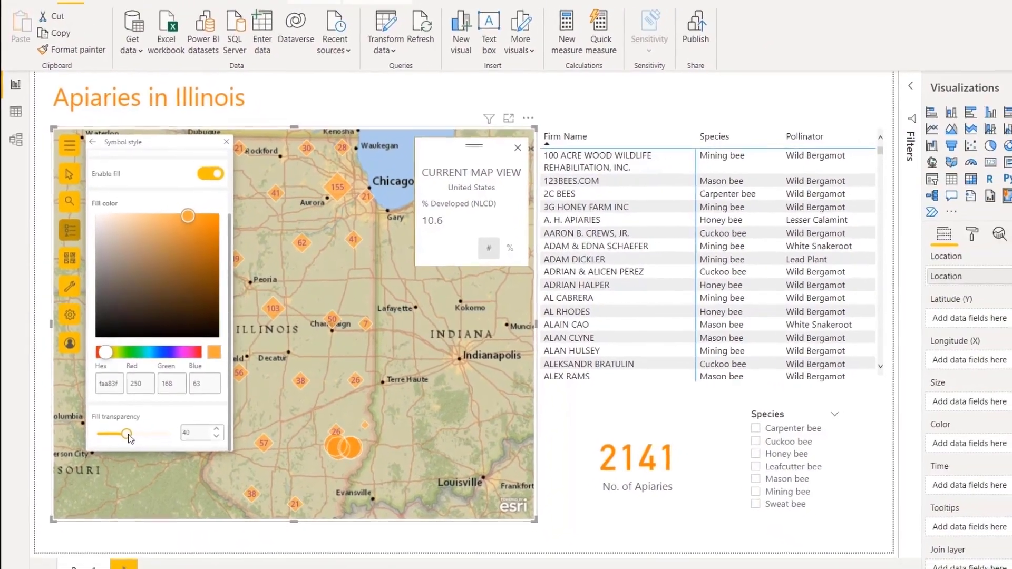
drag(128, 439, 136, 437)
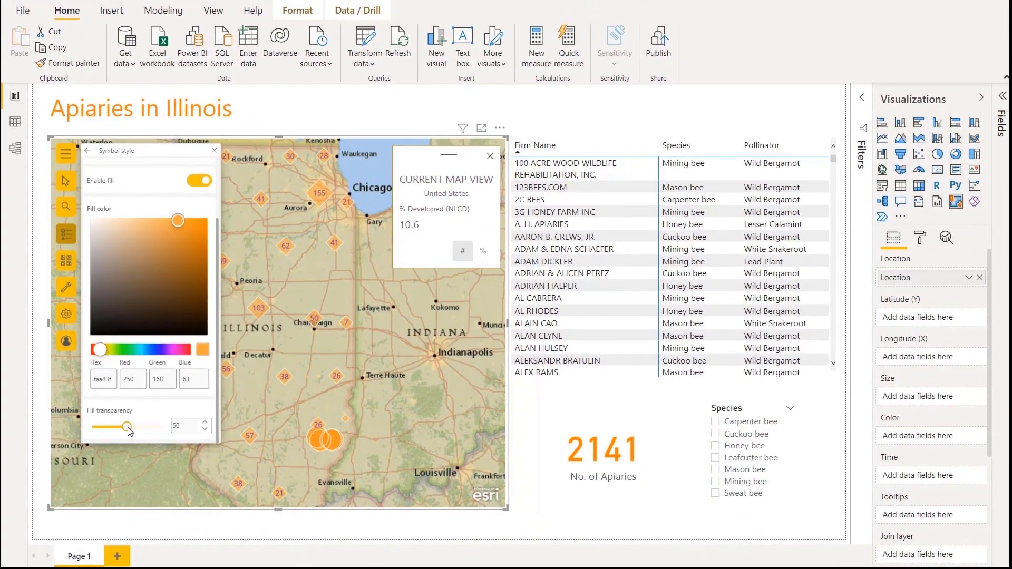